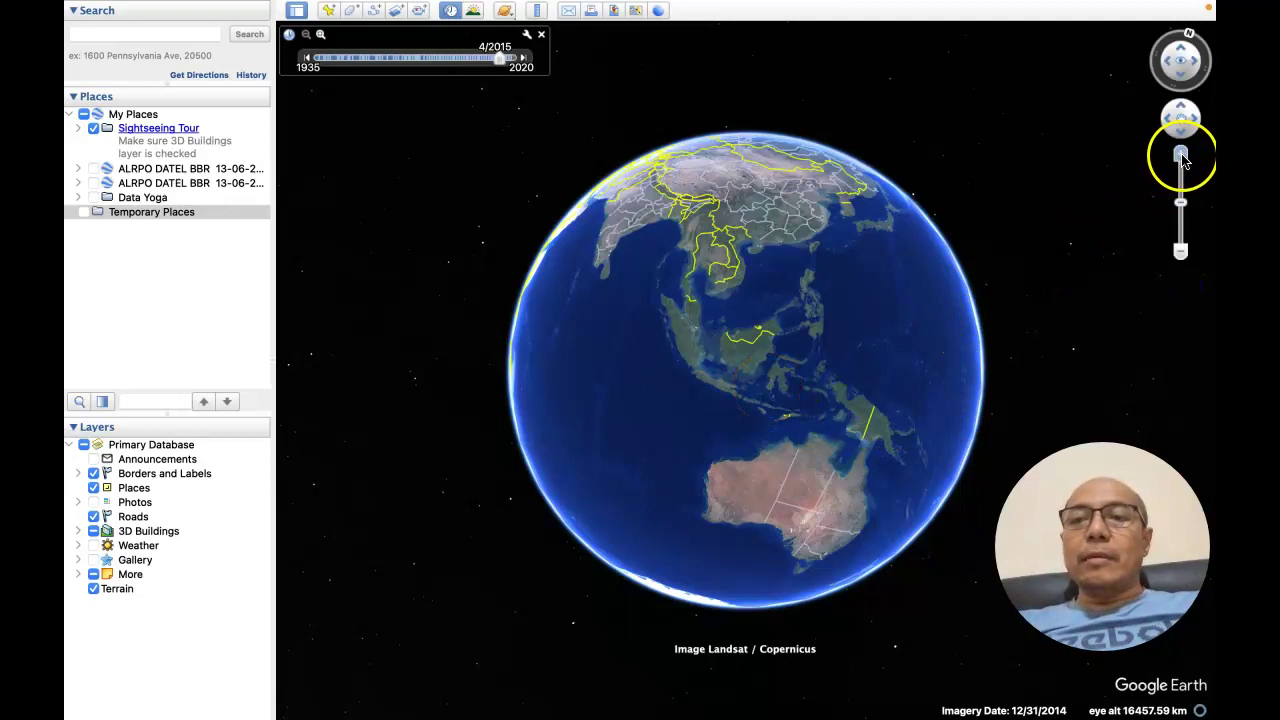
Locate the housing area beside Komplek Berlian Permai Residence 3, south of central Banjarbaru, in close view
left_click_drag(1182, 160, 1182, 158)
left_click(880, 214)
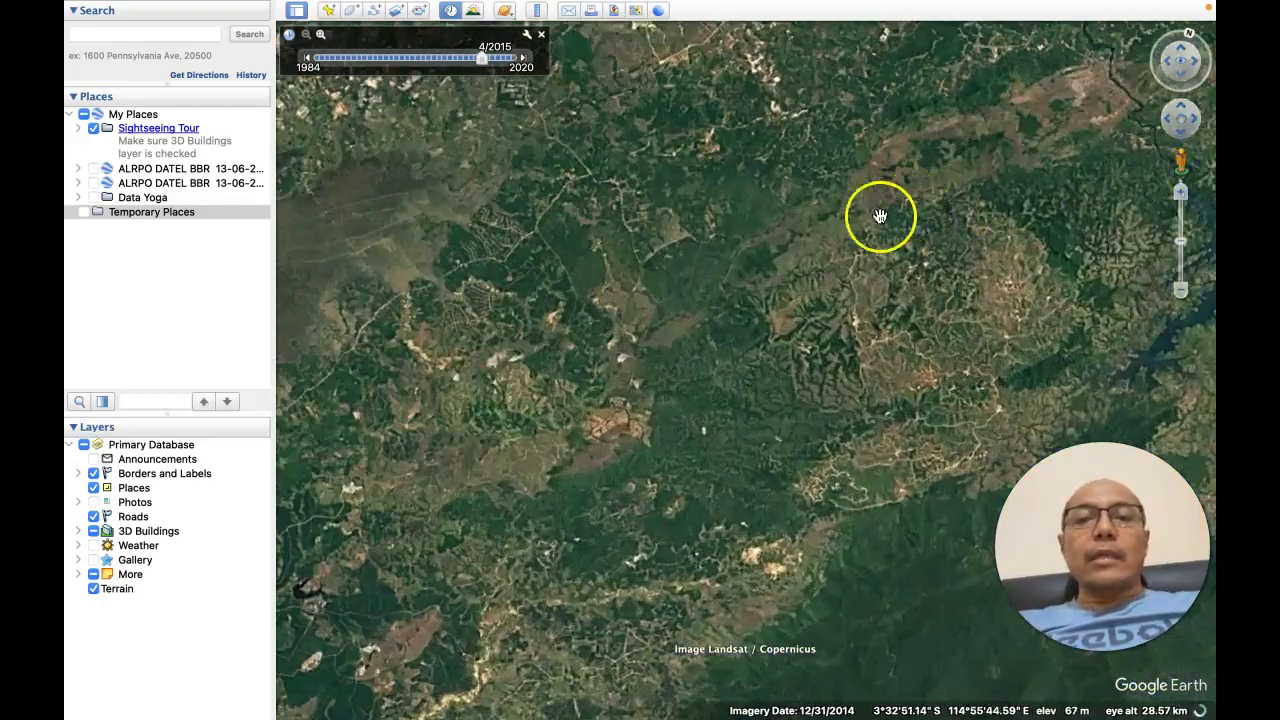
left_click_drag(692, 227, 895, 546)
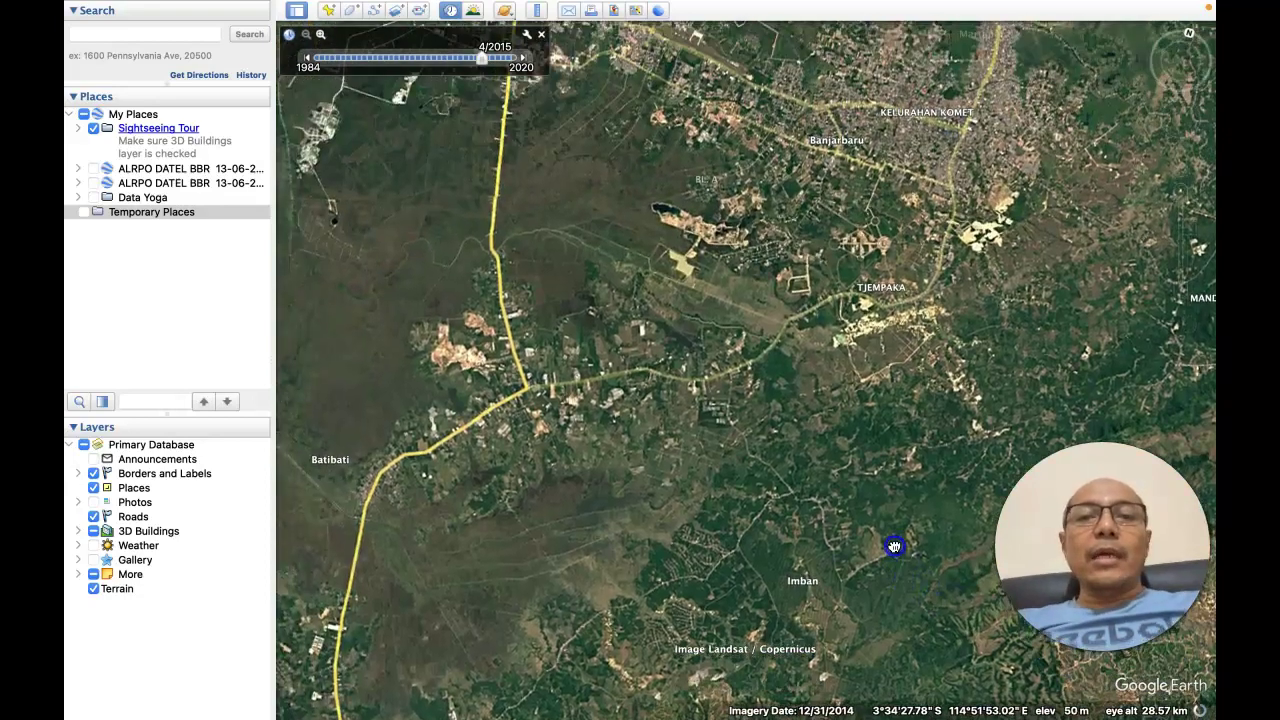
left_click_drag(843, 436, 948, 585)
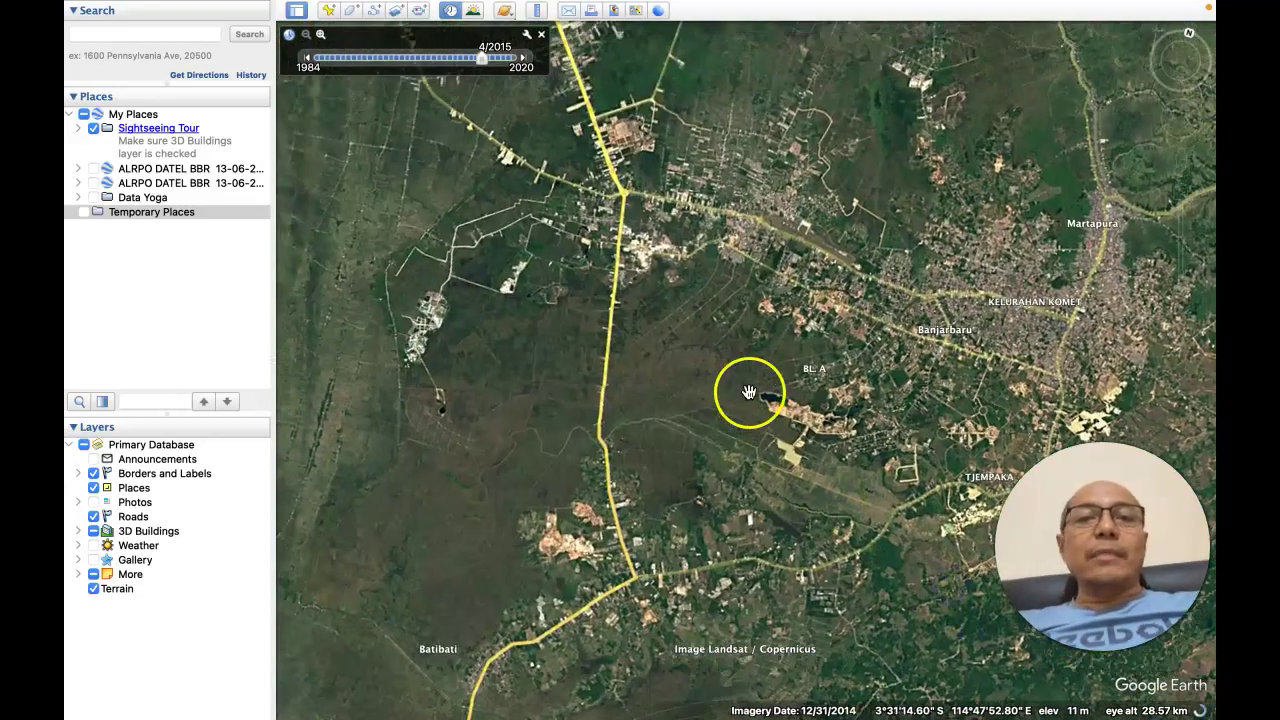
left_click_drag(741, 392, 506, 371)
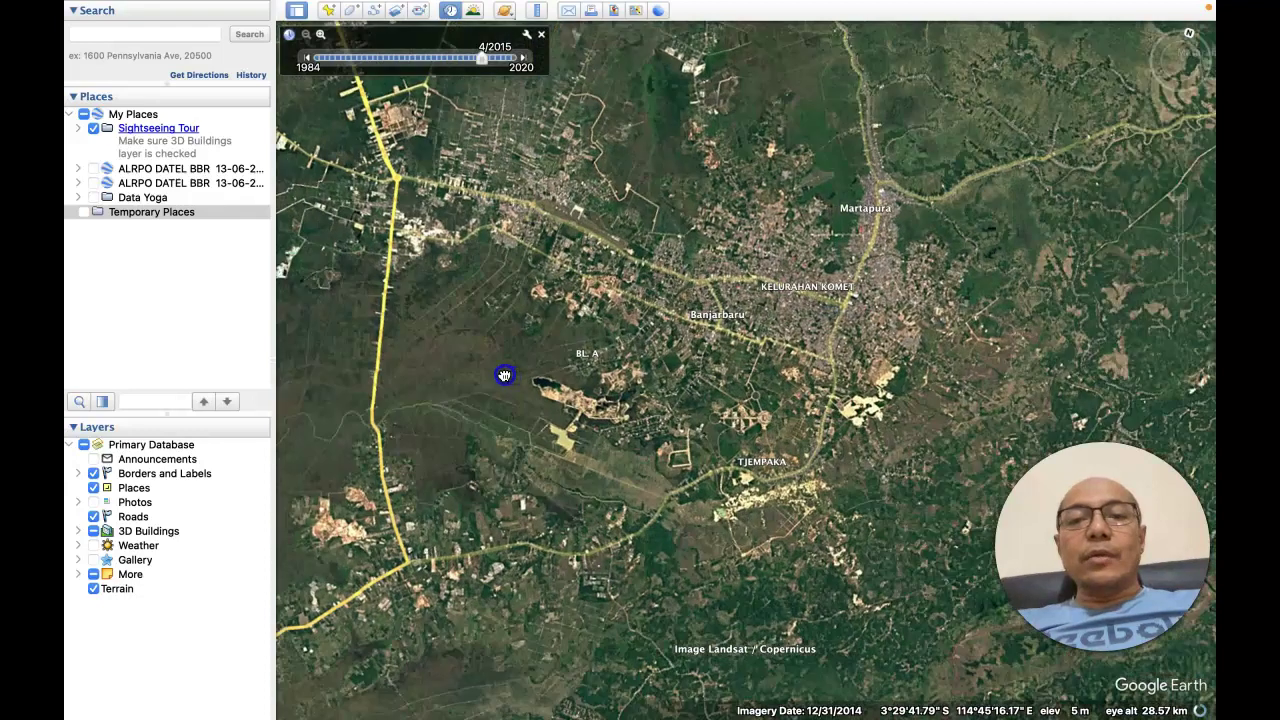
left_click_drag(974, 364, 974, 364)
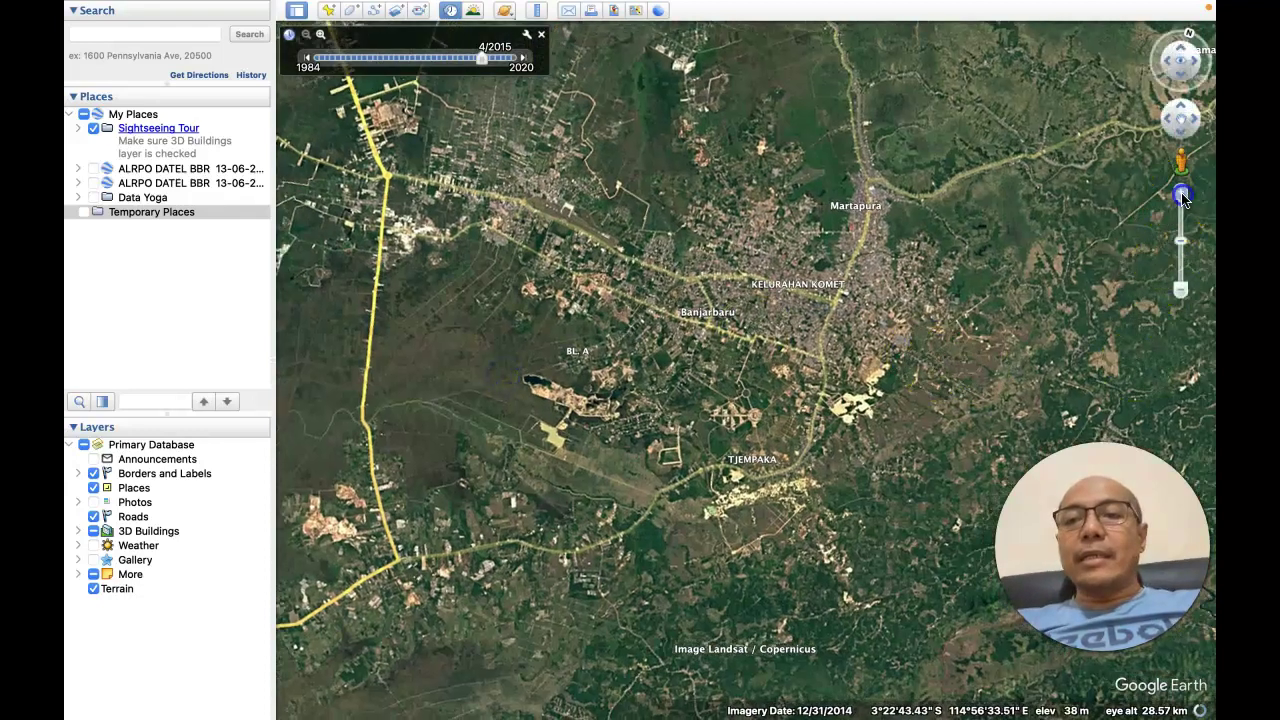
left_click(1182, 196)
double_click(949, 263)
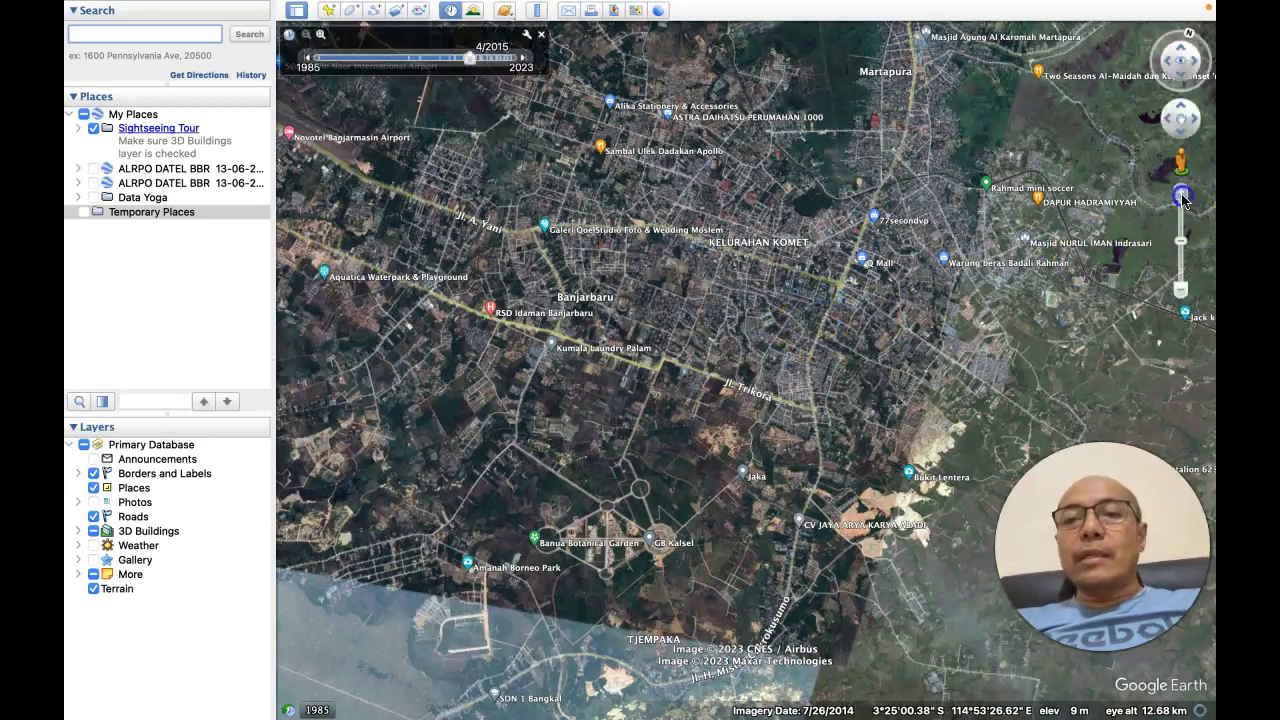
left_click(1182, 197)
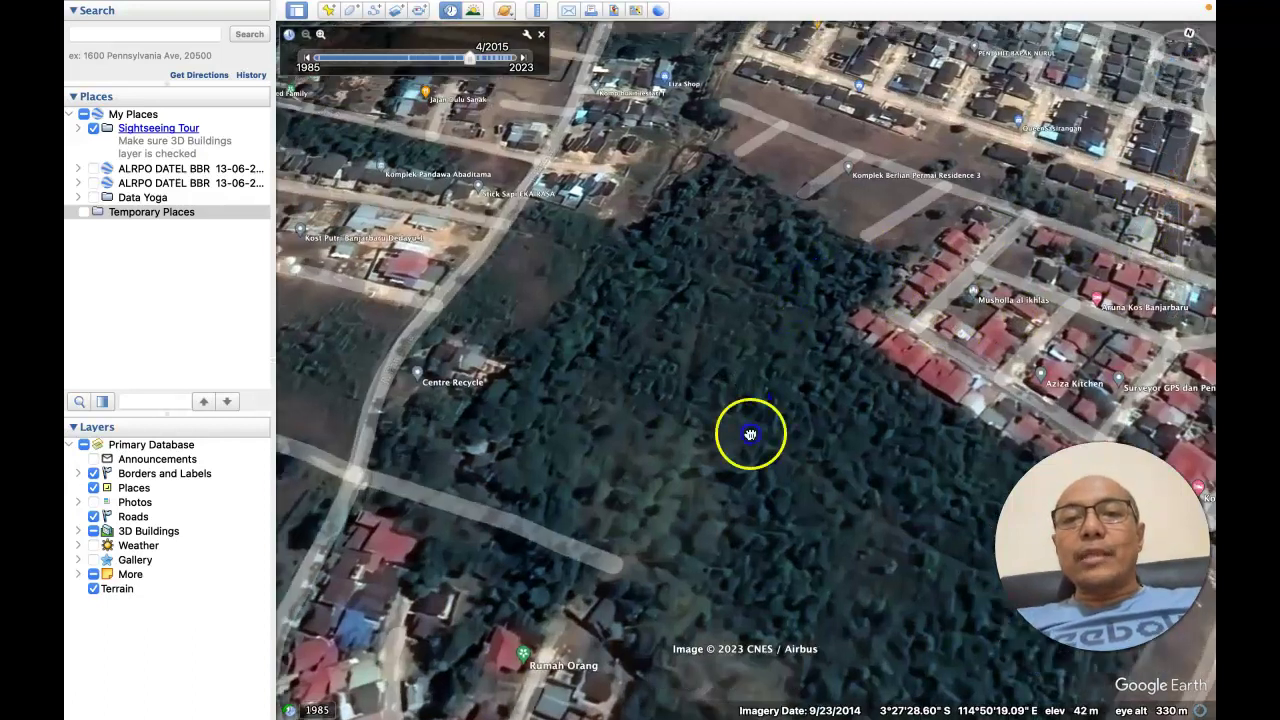
left_click_drag(750, 434, 572, 714)
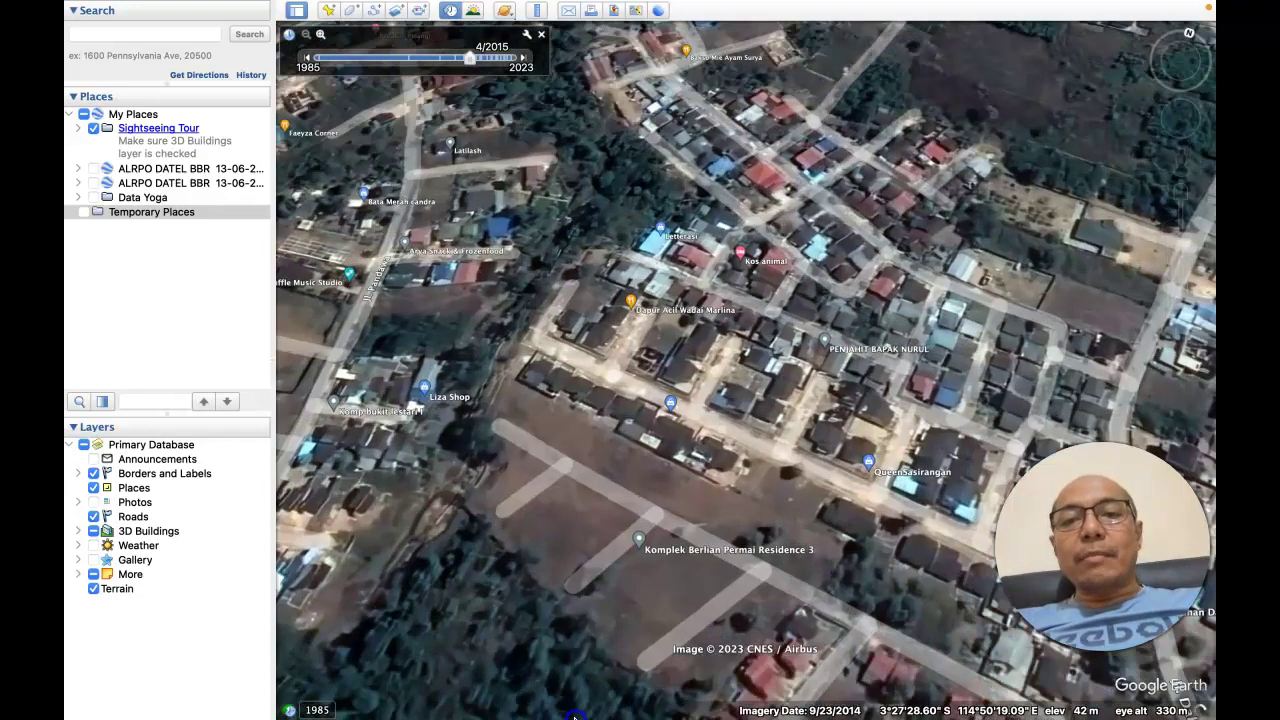
mouse_move(773, 508)
left_mouse_down()
mouse_move(647, 623)
mouse_move(607, 612)
mouse_move(658, 607)
left_mouse_up()
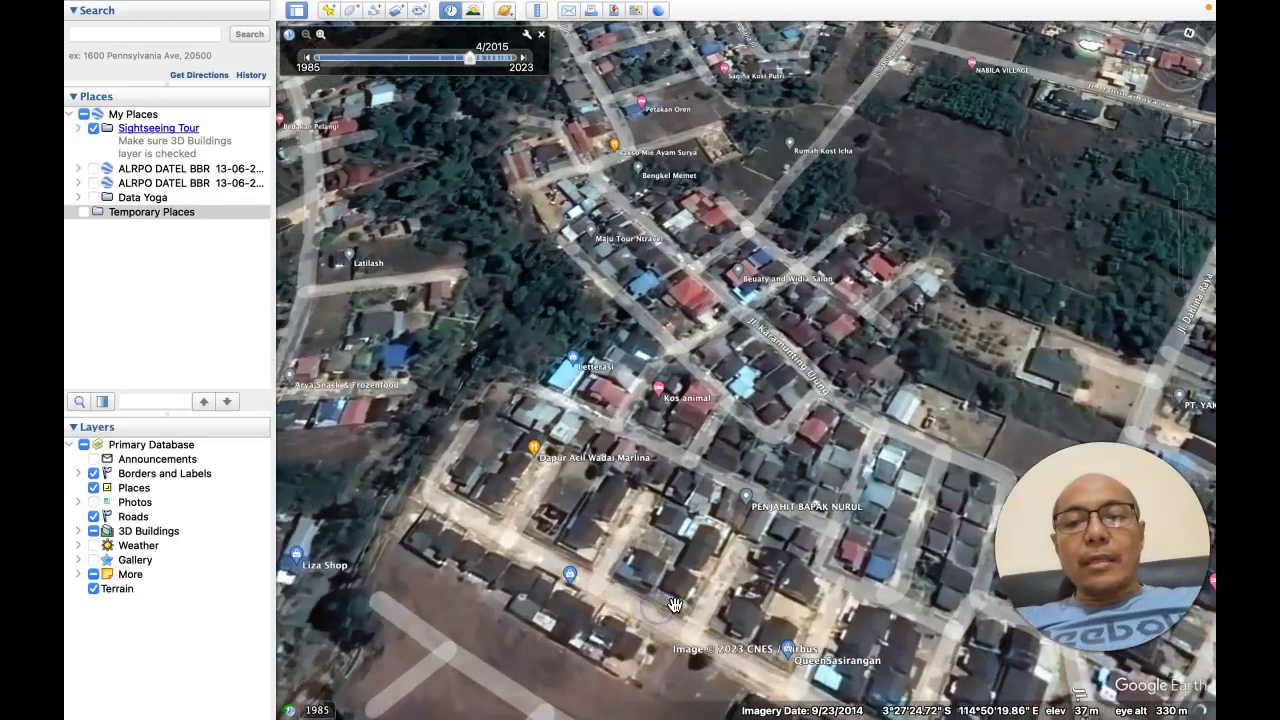
left_click_drag(742, 618, 730, 406)
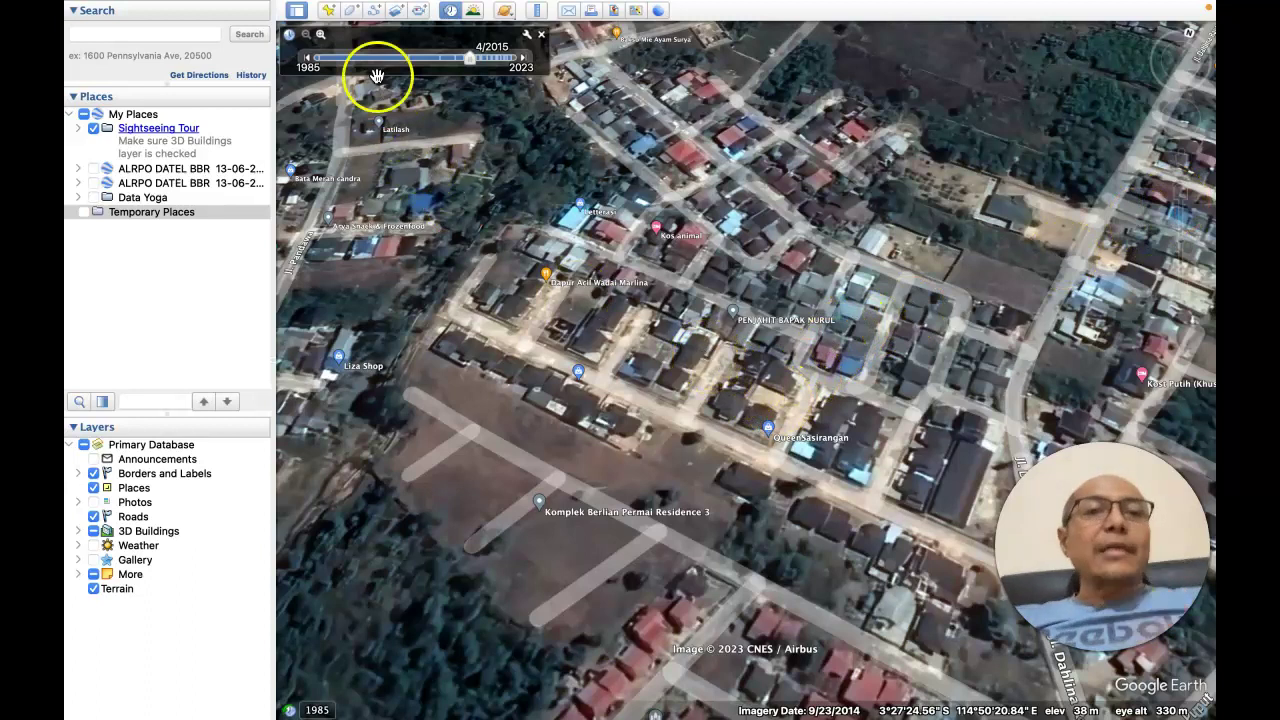
Add a placemark named Rumah on the dark-roofed house northwest of QueenSasirangan
left_click(328, 11)
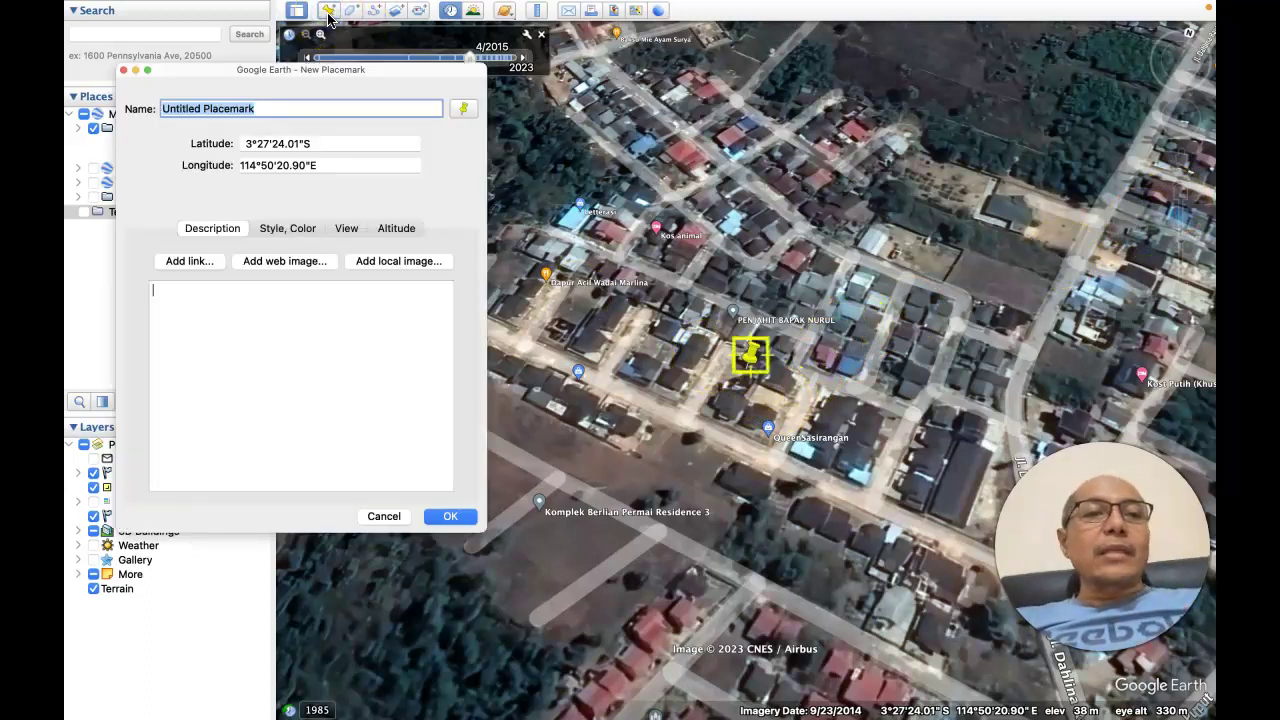
type("Rumah")
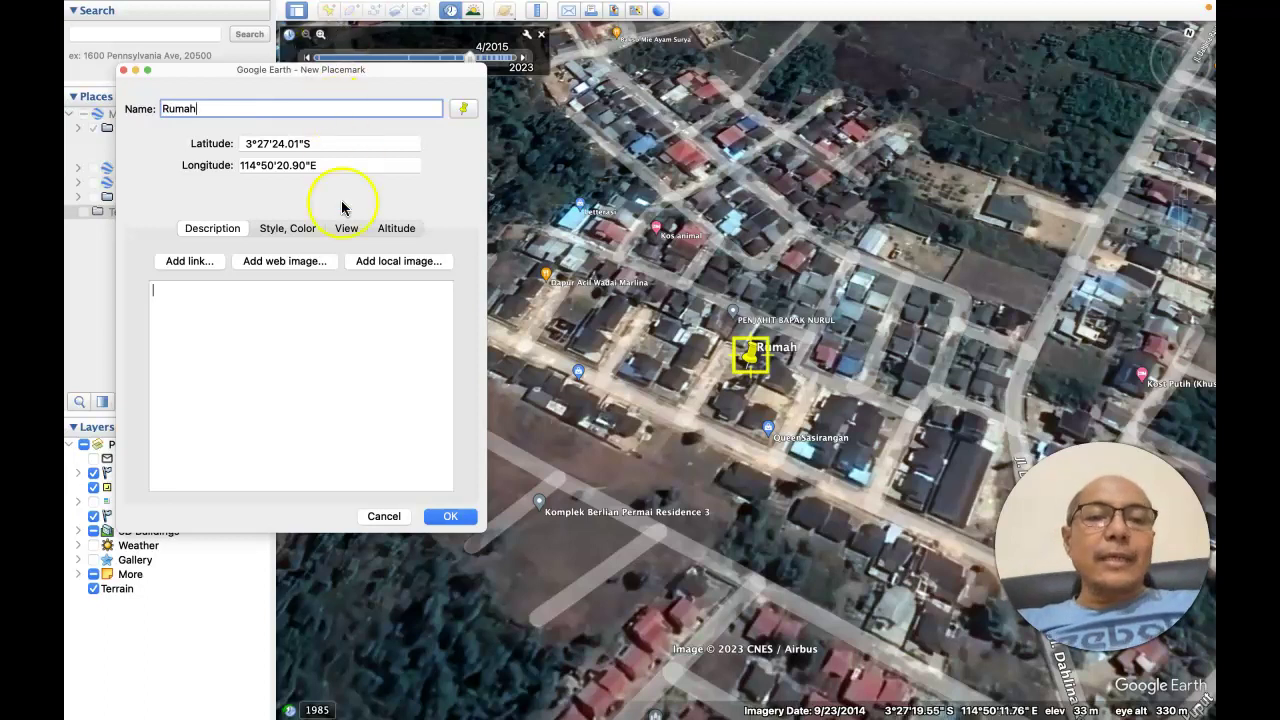
left_click(348, 387)
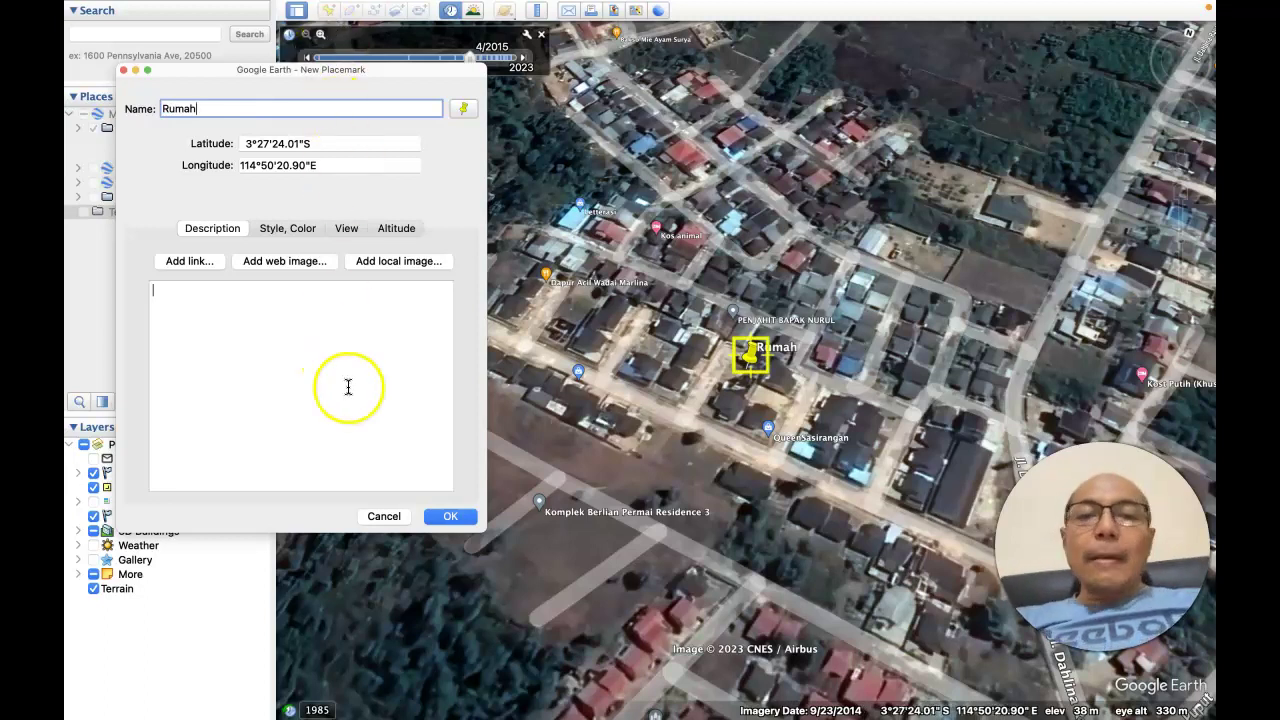
left_click_drag(757, 357, 732, 403)
left_click(452, 516)
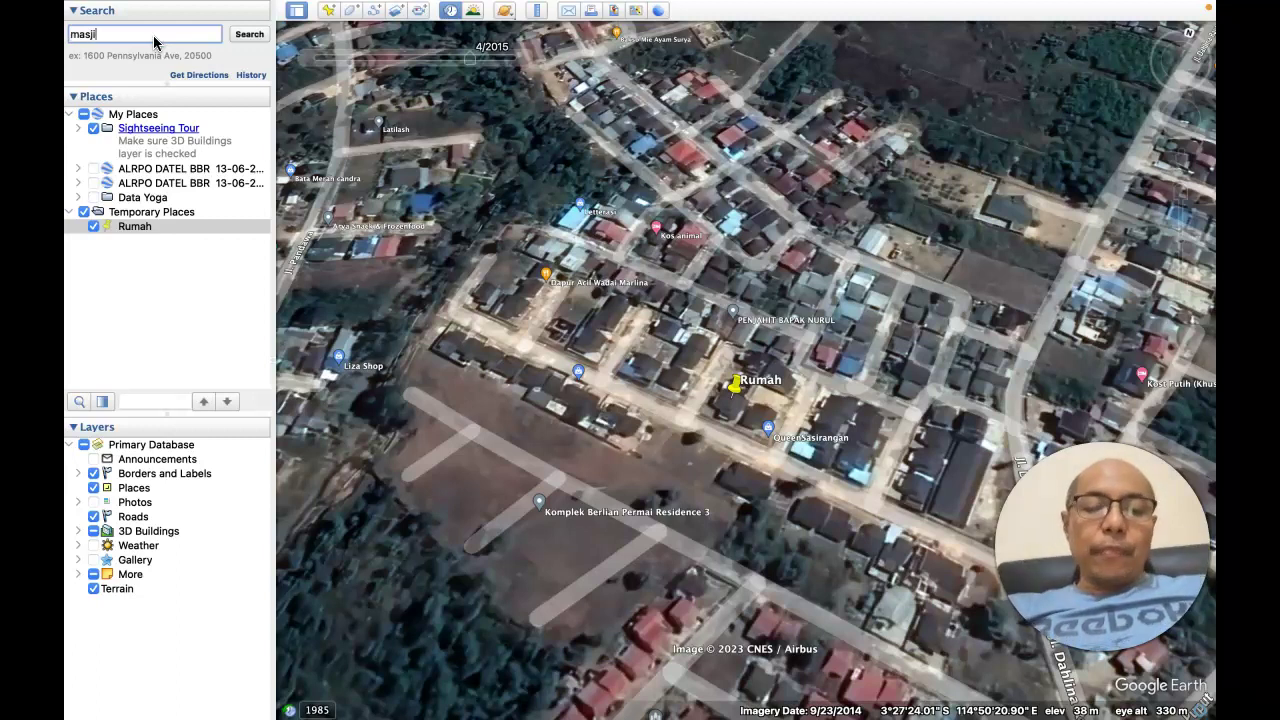
Search for "masjidil haram" and go to the suggested Masjidil Haram in Mecca, Saudi Arabia
type("dil haram")
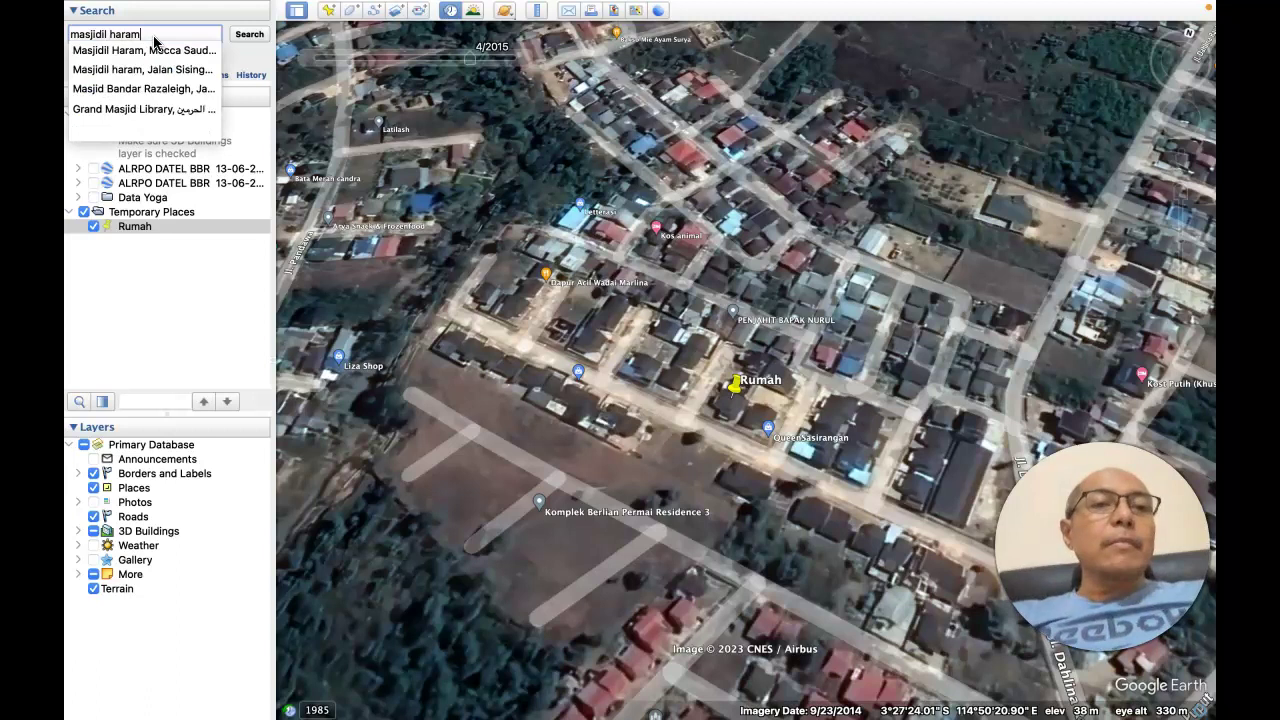
left_click(157, 55)
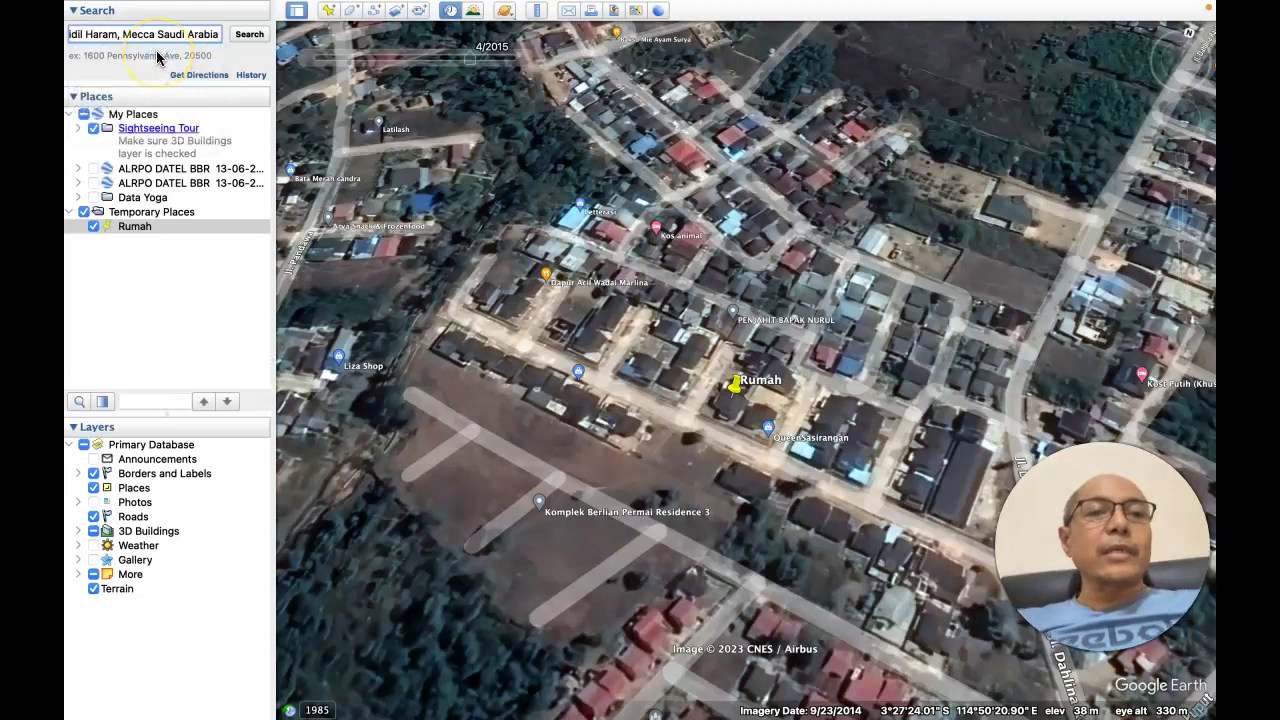
left_click(249, 36)
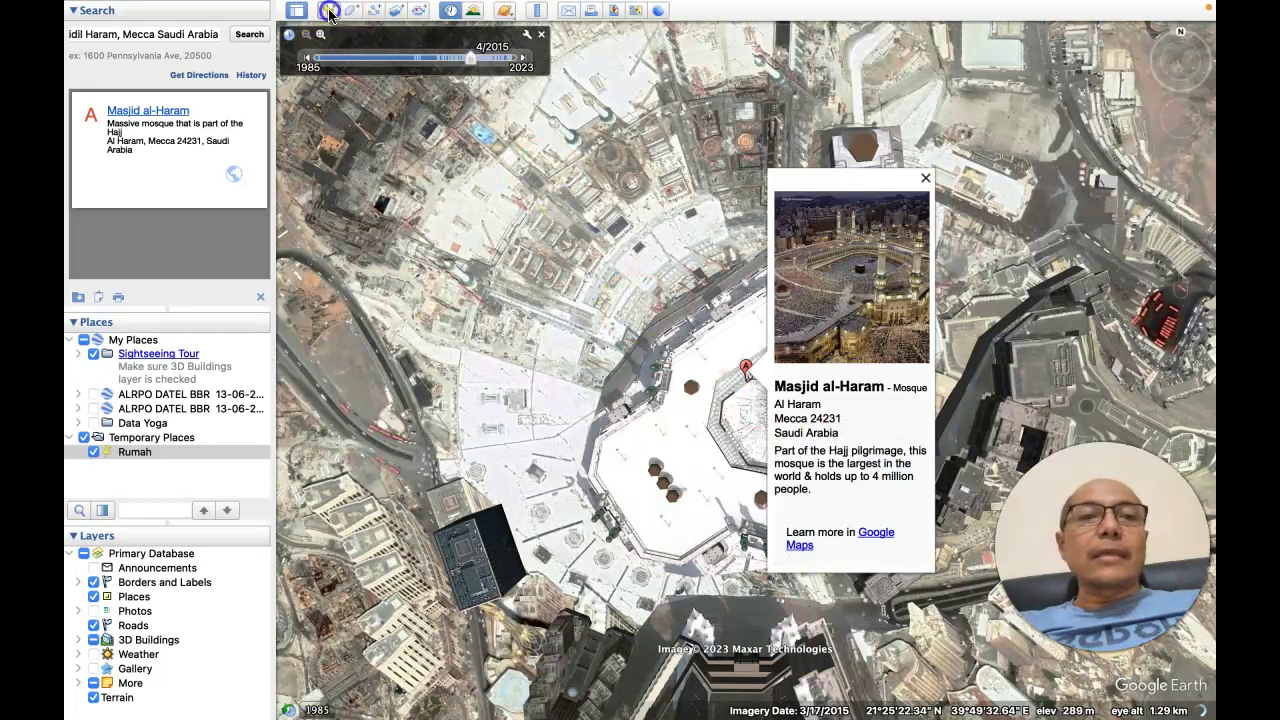
Close the mosque's information balloon and add a placemark named kabah on the Kaaba in the mosque courtyard
left_click(330, 12)
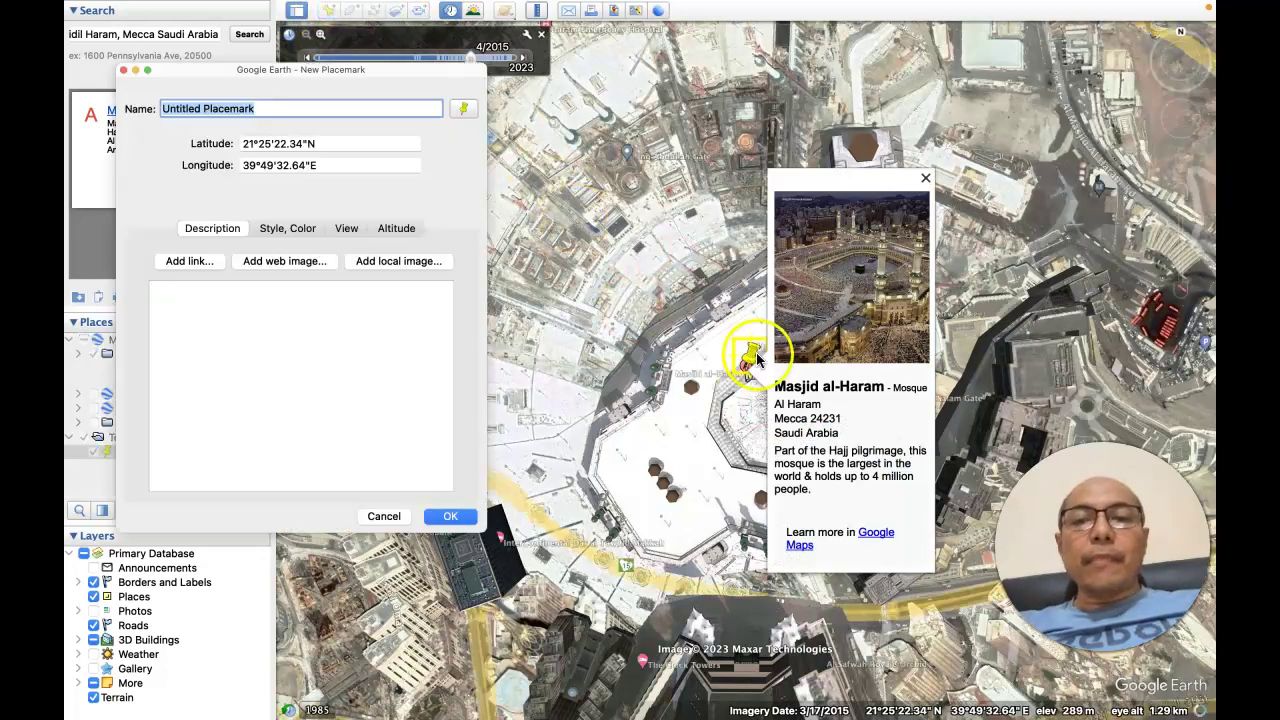
left_click(926, 181)
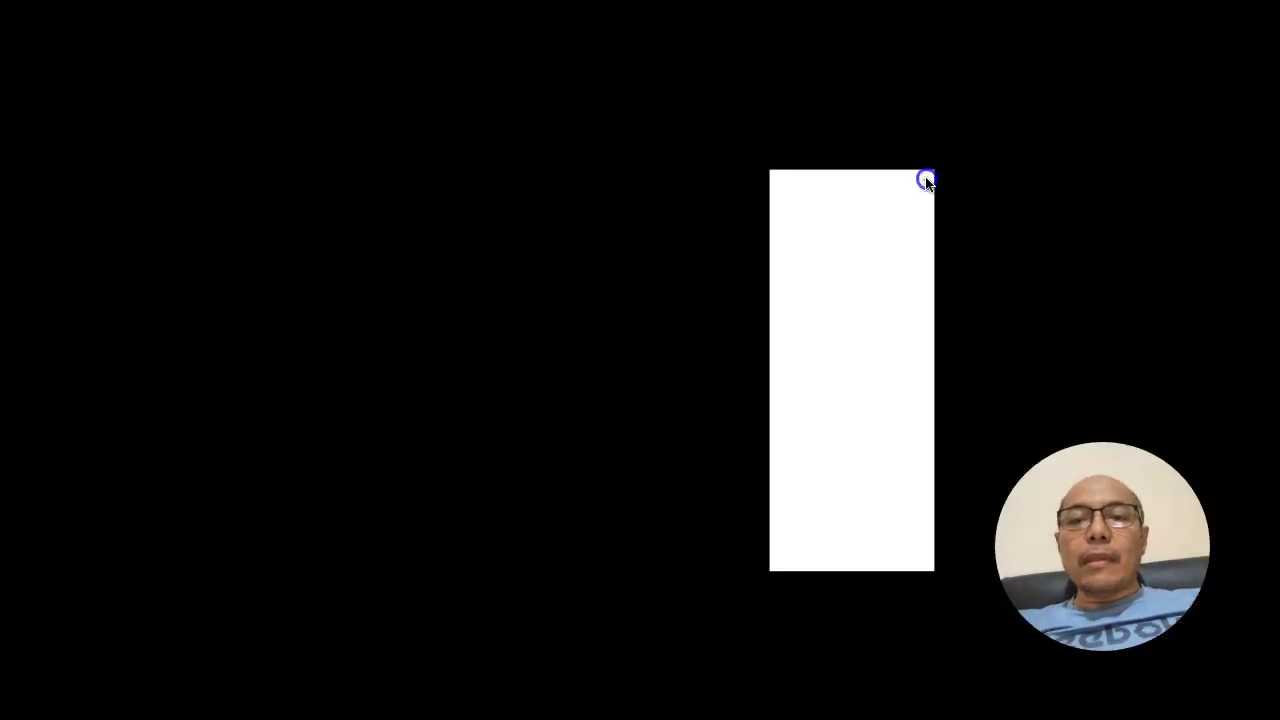
left_click_drag(750, 355, 786, 403)
left_click(422, 305)
left_click(262, 112)
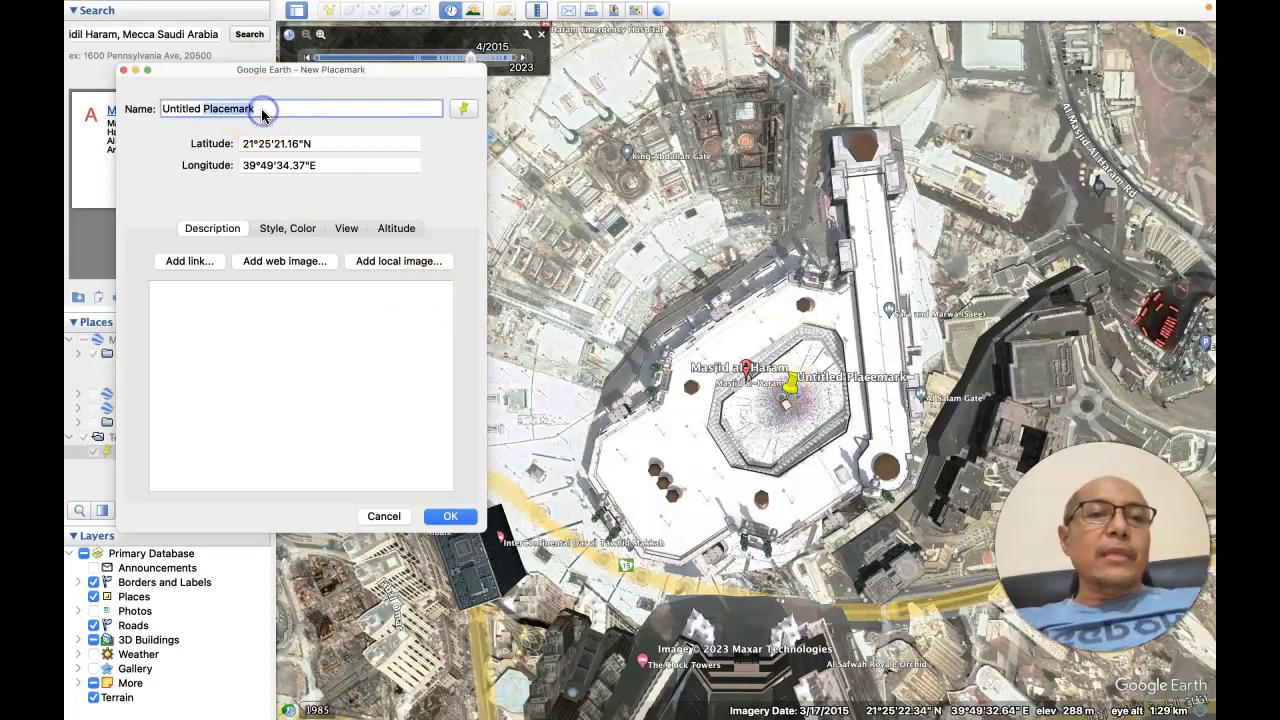
type("kabah")
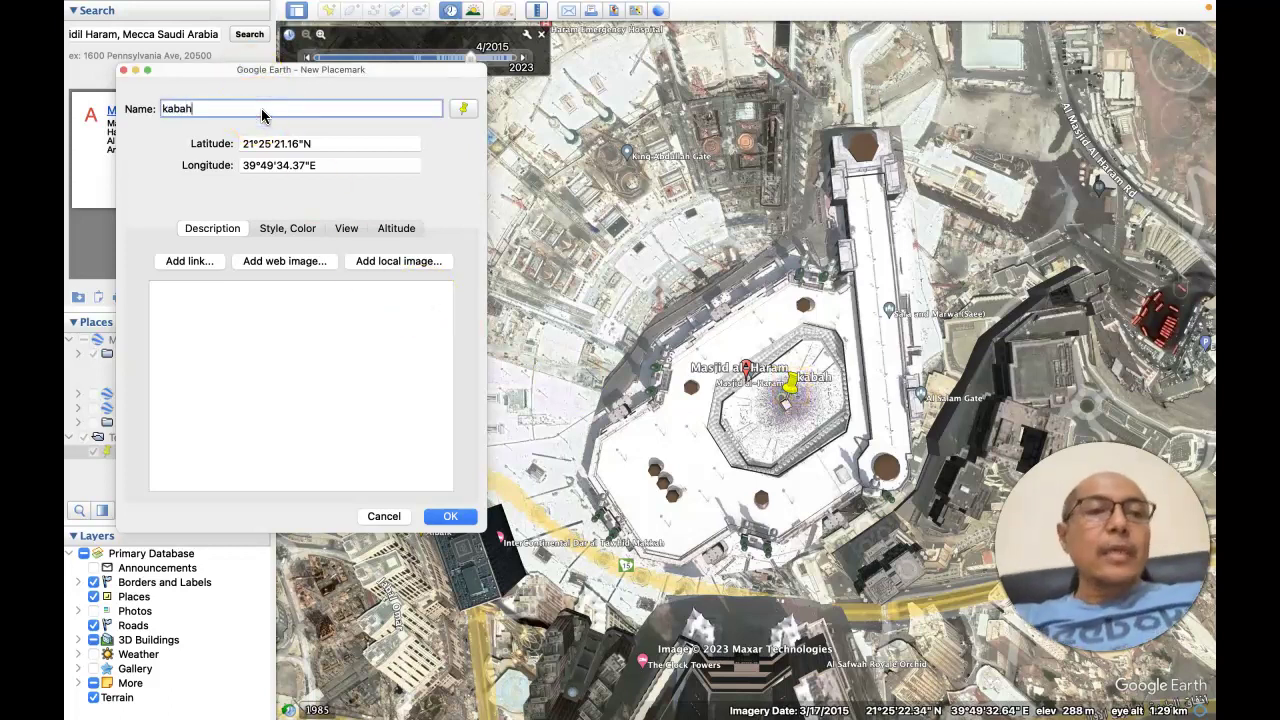
left_click(447, 516)
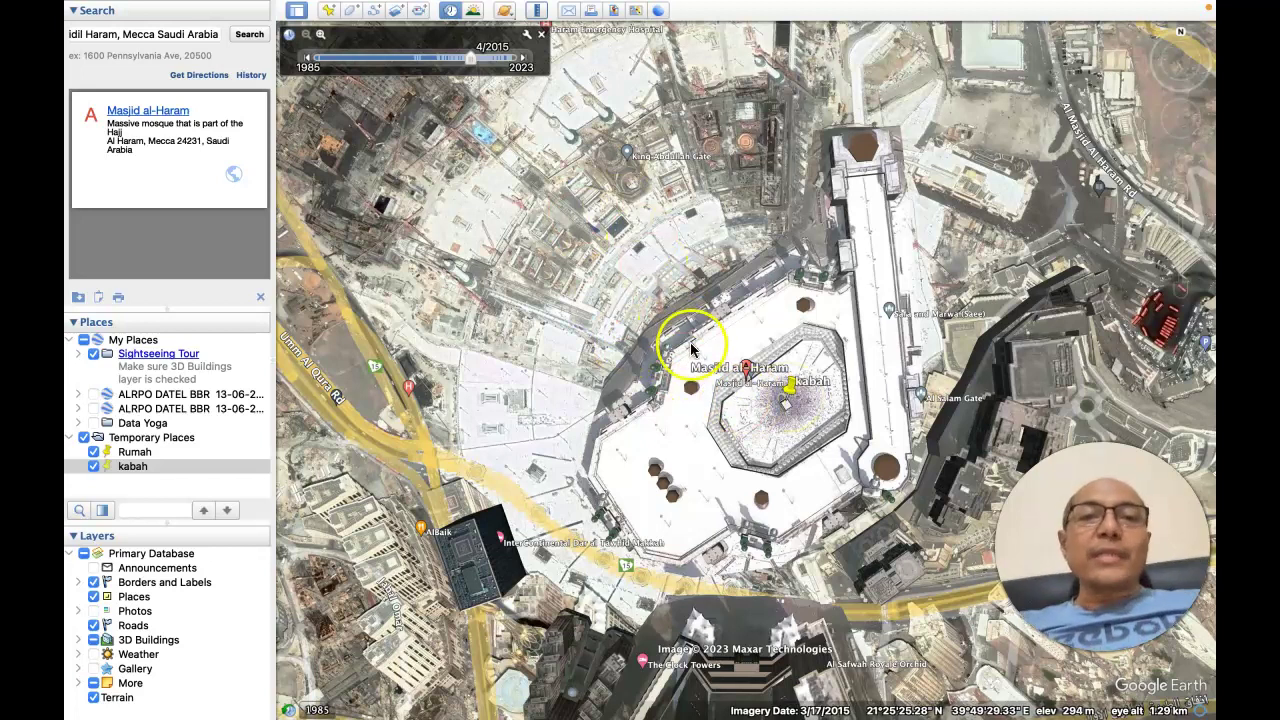
Measure a straight ruler line from the Kaaba to the house at the Rumah placemark
left_click(539, 11)
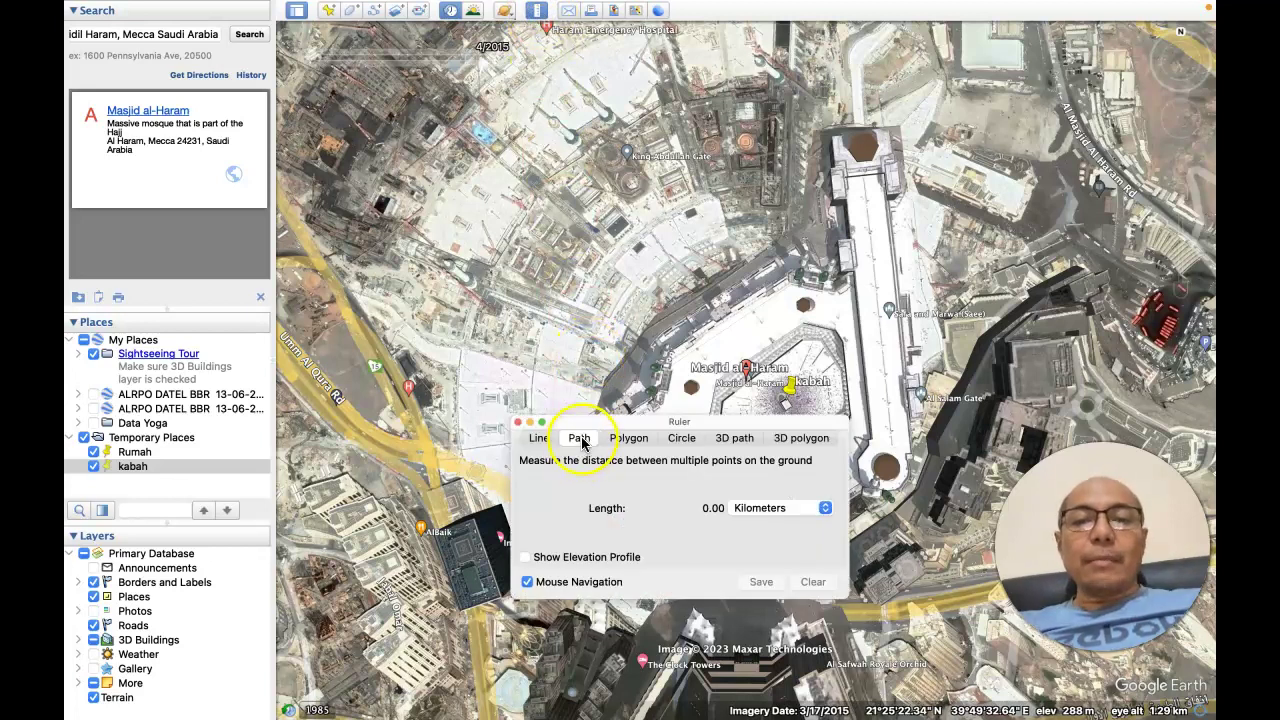
left_click_drag(675, 425, 472, 77)
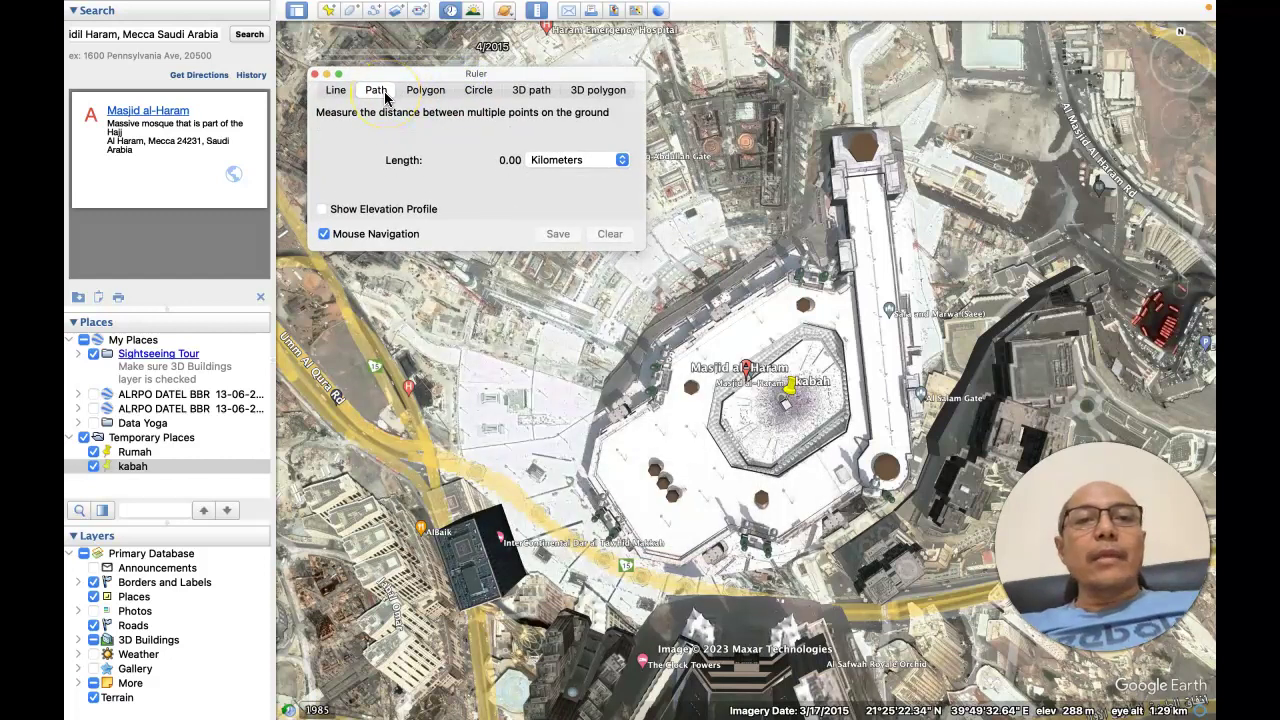
left_click(335, 91)
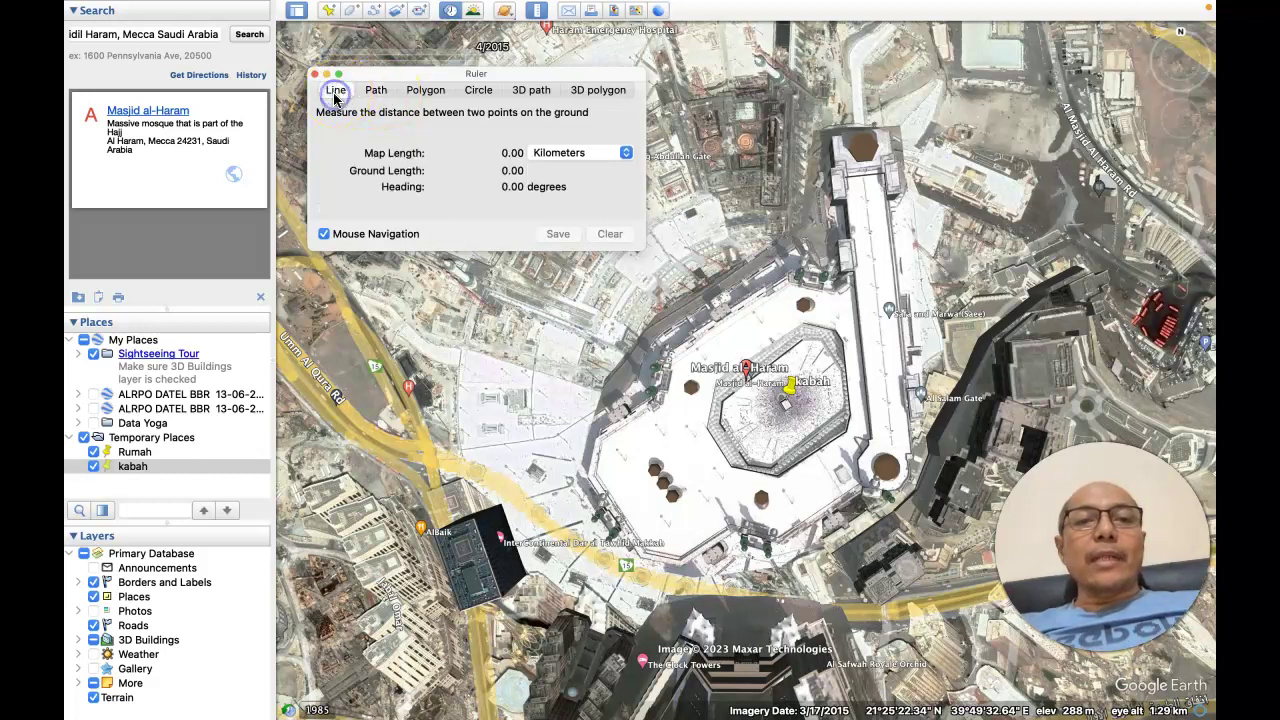
left_click(786, 404)
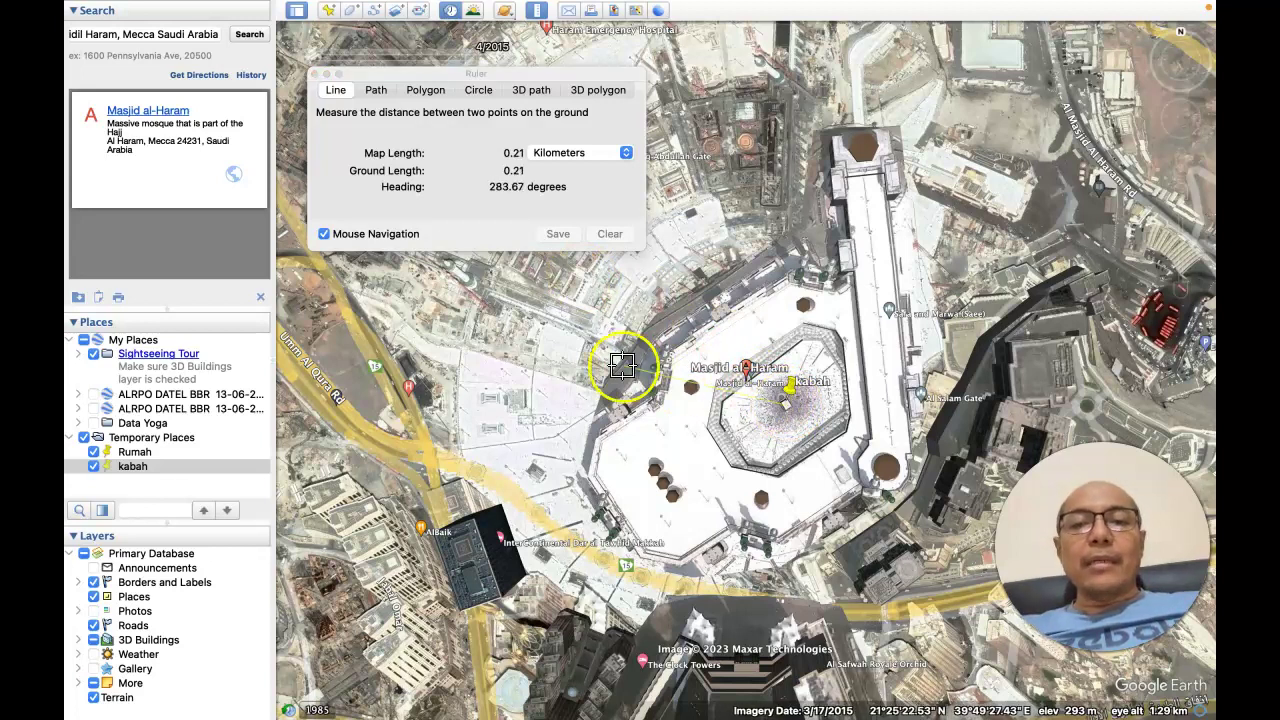
double_click(134, 452)
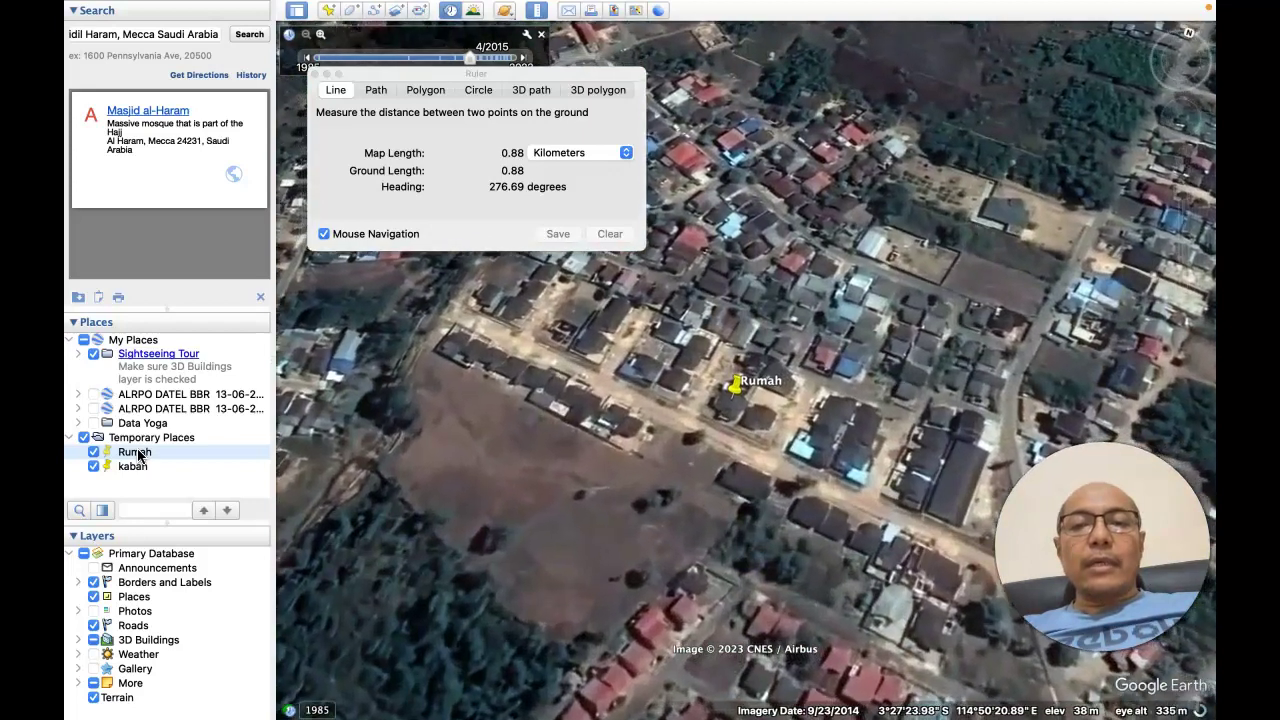
left_click(195, 448)
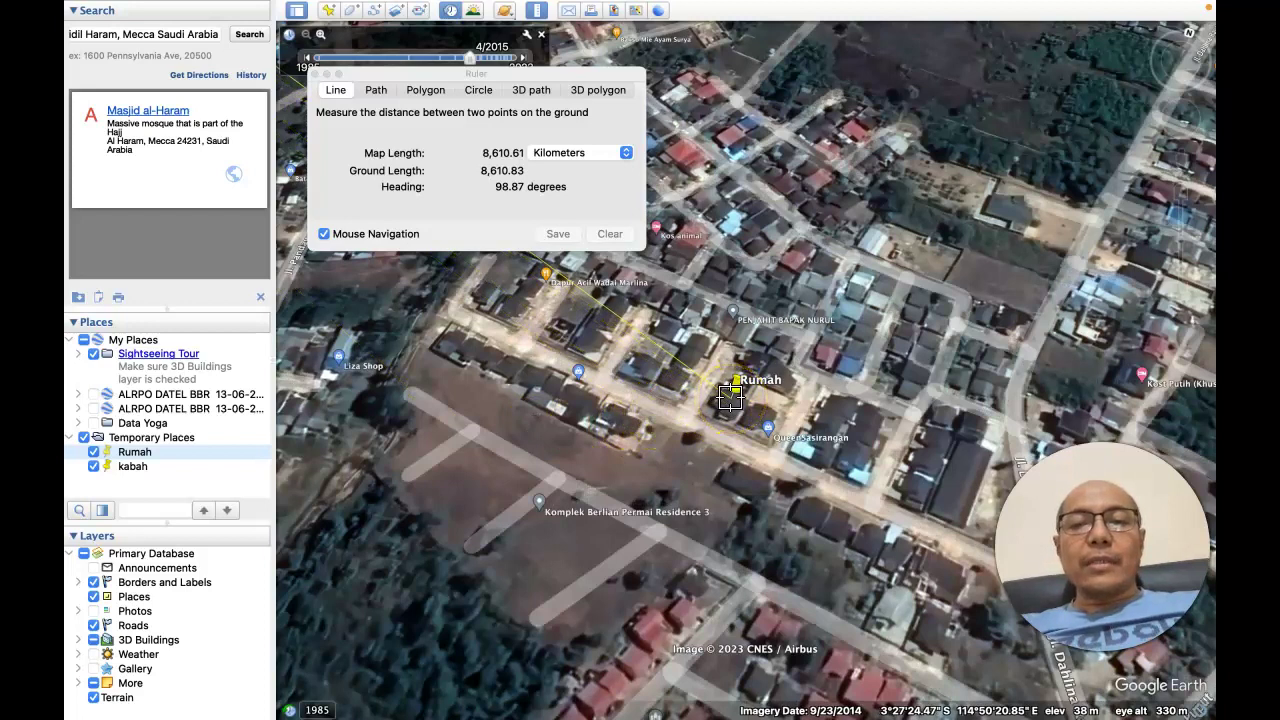
left_click(730, 400)
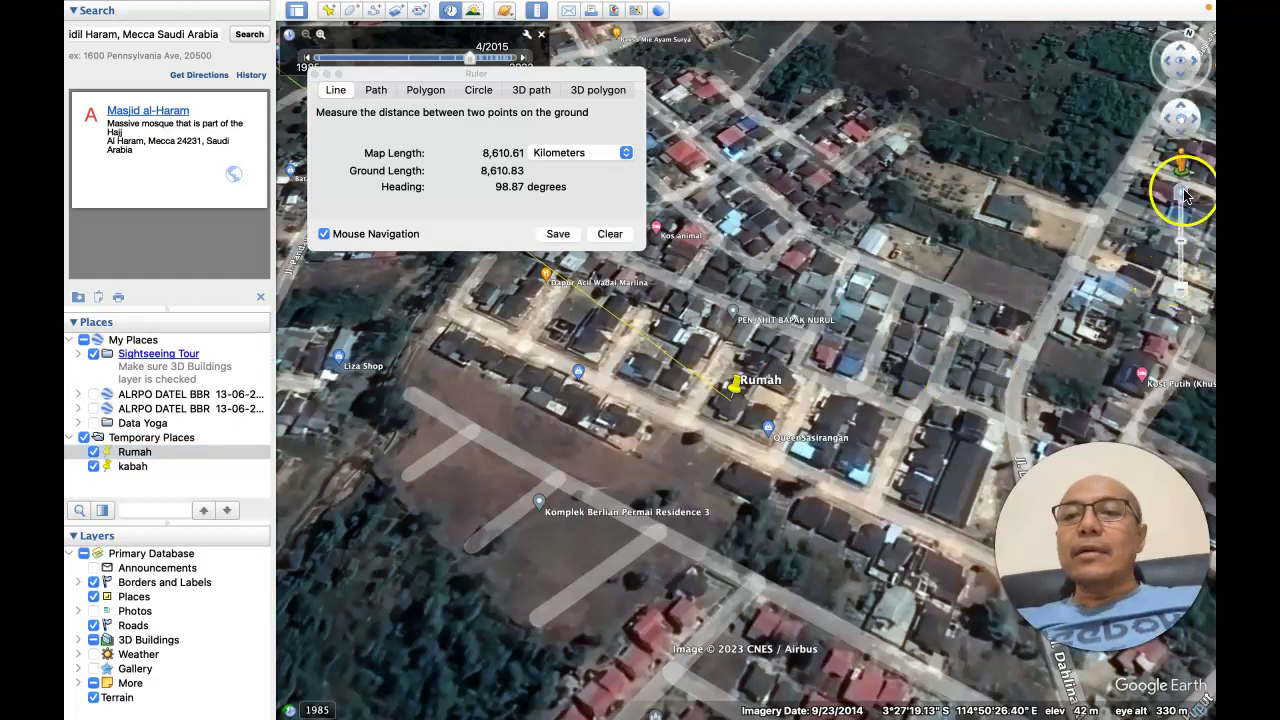
Bring the end of the ruler line at the Rumah placemark into close view with north facing up
left_click_drag(1183, 198, 1183, 198)
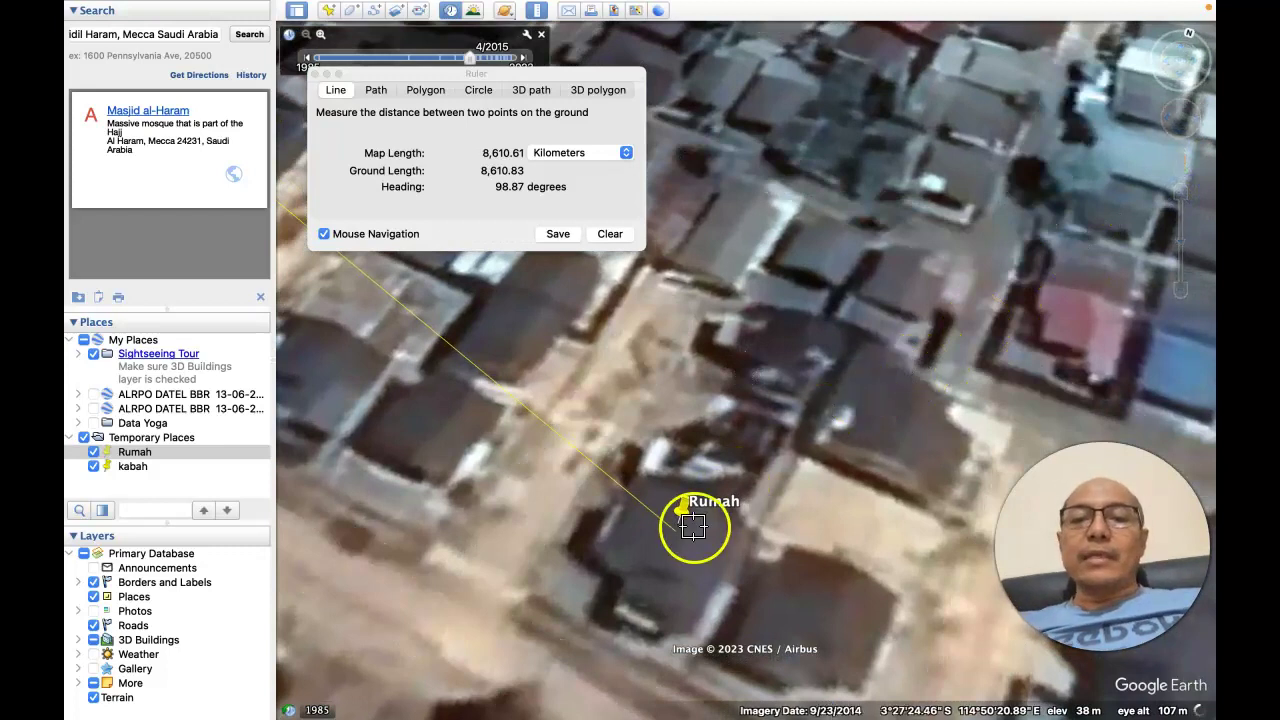
left_click(1182, 81)
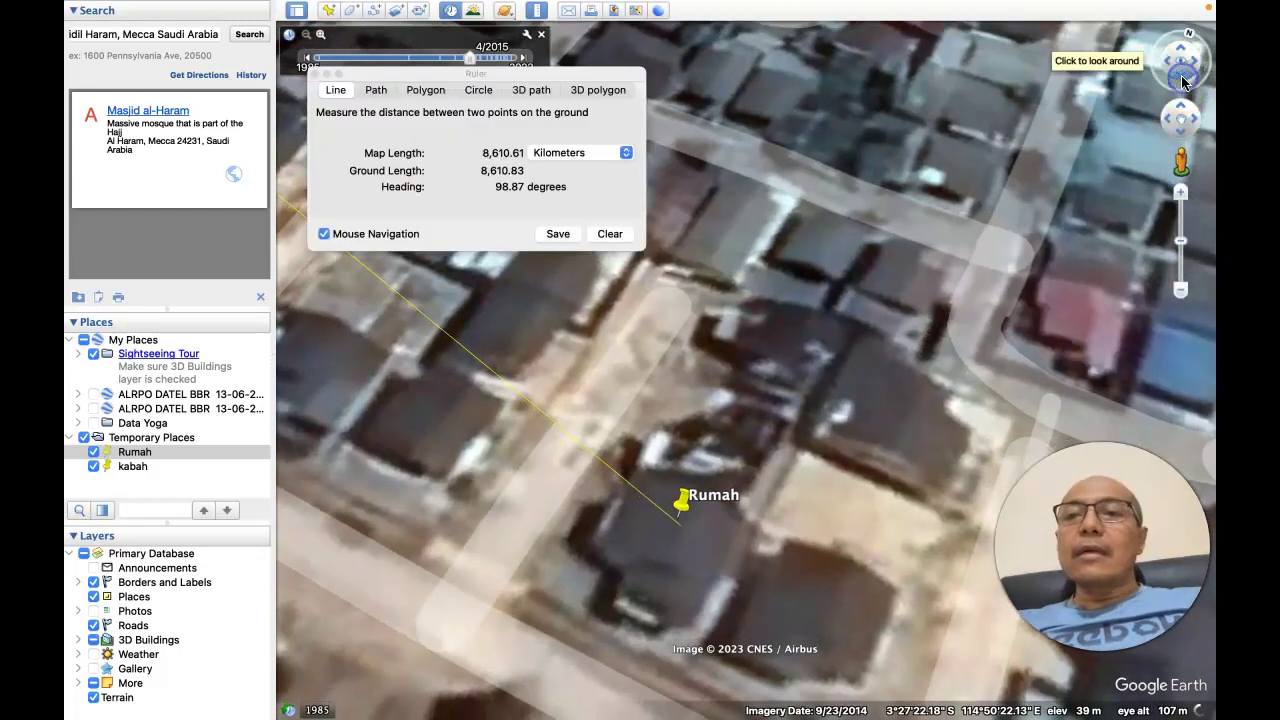
left_click_drag(1182, 81, 1182, 81)
left_click(760, 293)
left_click_drag(760, 293, 870, 605)
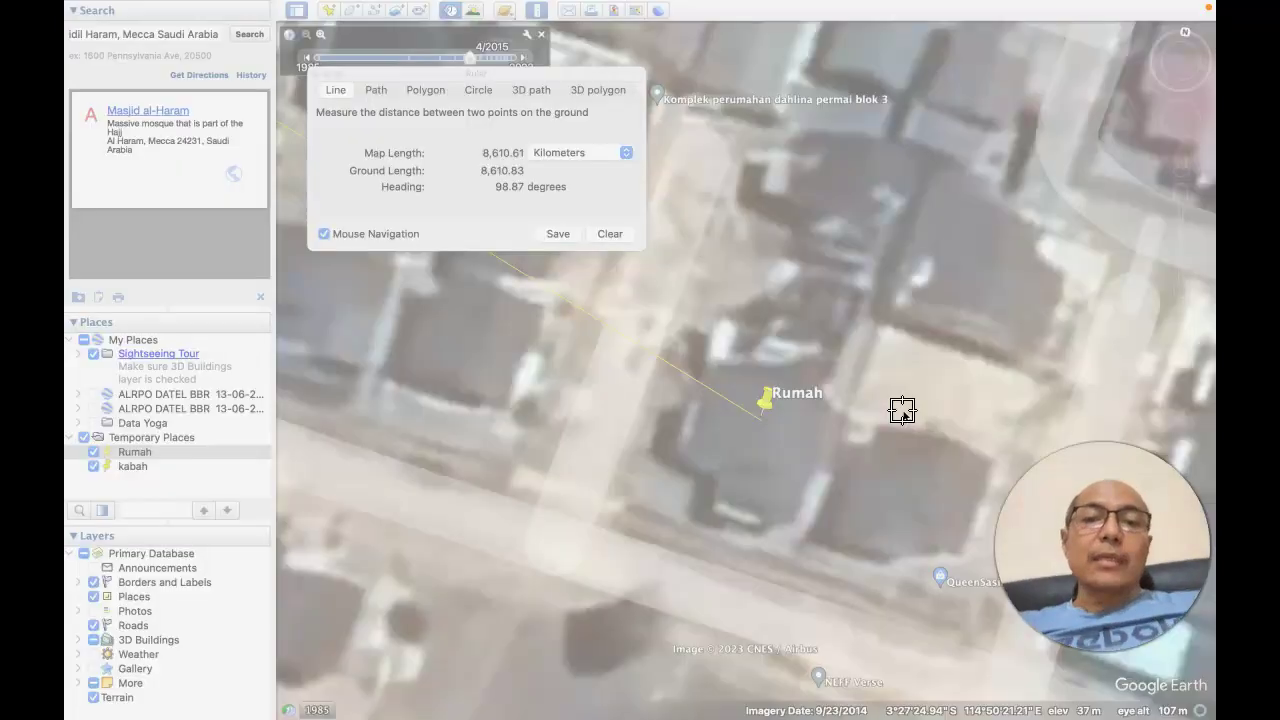
Start a screen capture and select the whole map area, including the ruler line and its read-out, about 2325x1611 pixels
left_click(638, 300)
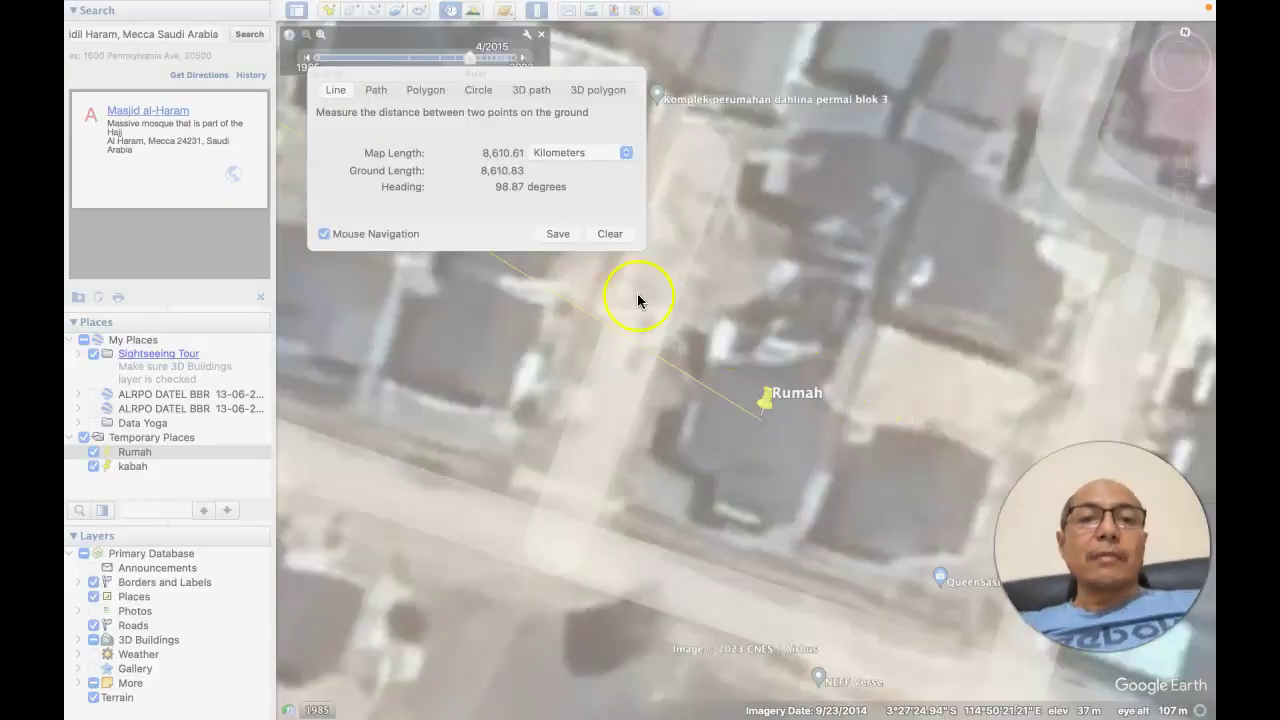
key("super+shift+5")
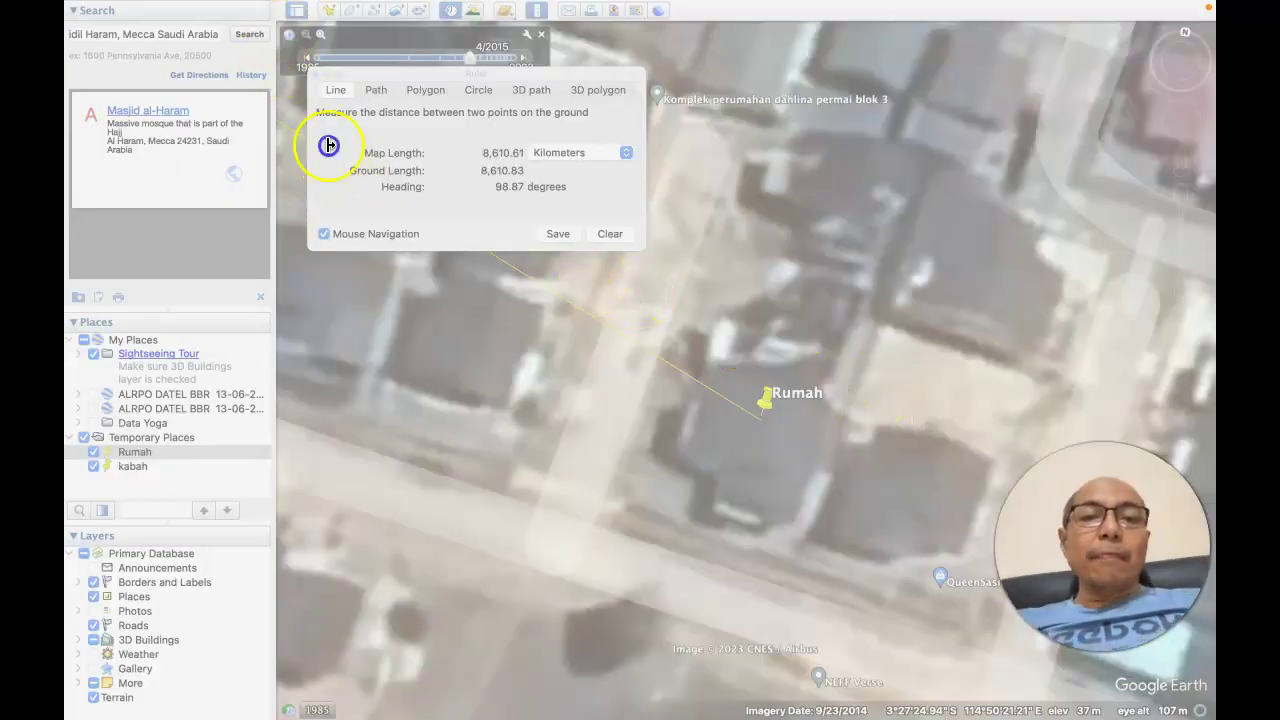
mouse_move(625, 477)
left_mouse_down()
mouse_move(1100, 663)
mouse_move(1208, 676)
left_mouse_up()
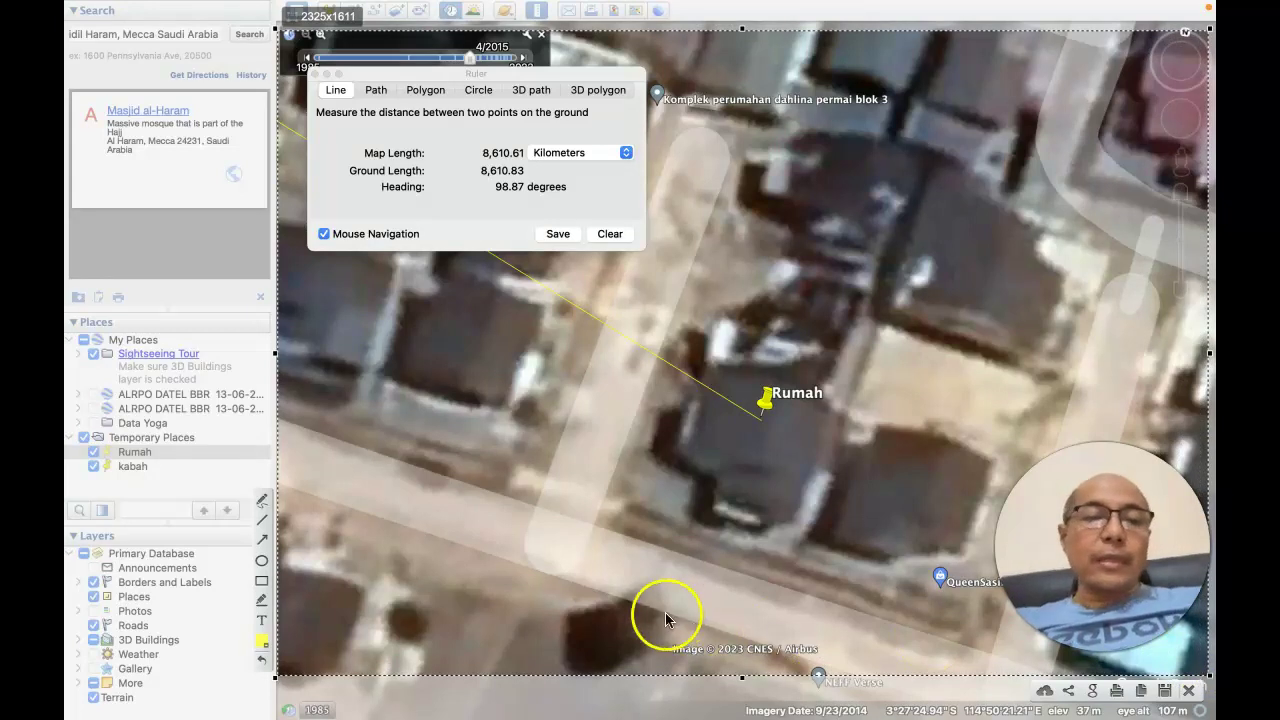
Copy the selected map capture, switch to PowerPoint and add a third slide with the Blank layout
left_click(1143, 691)
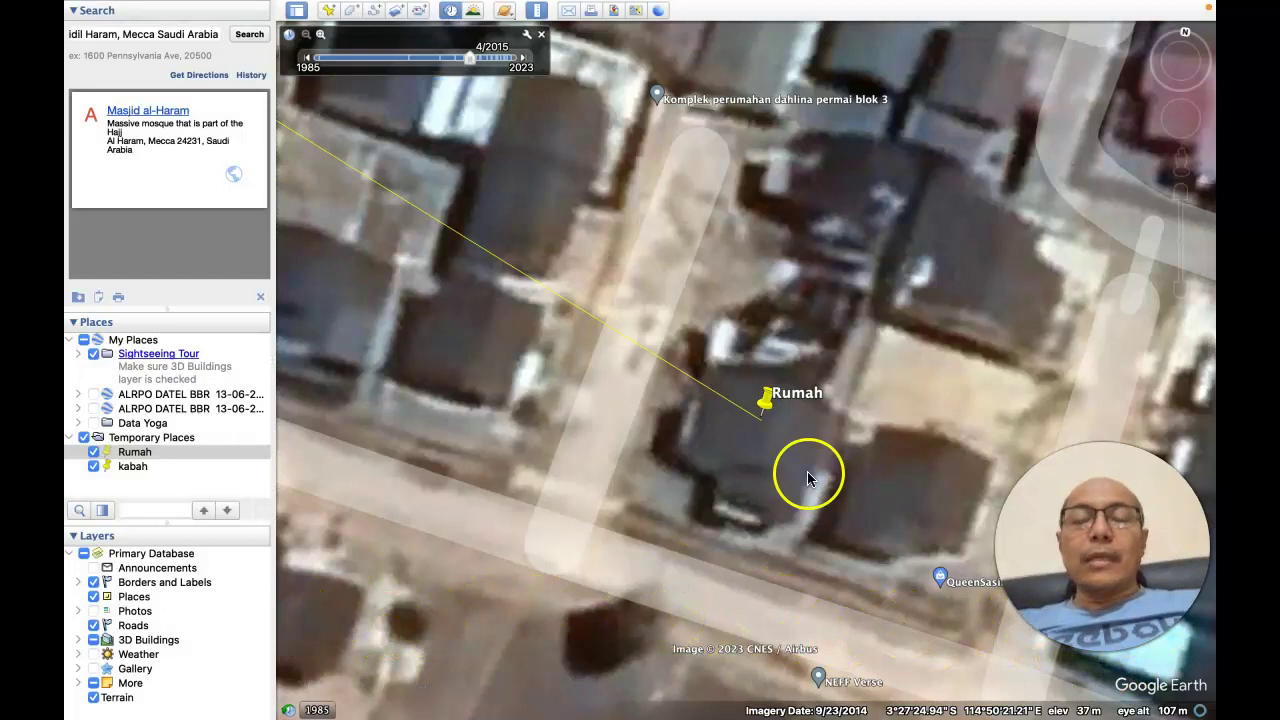
key("super+Tab")
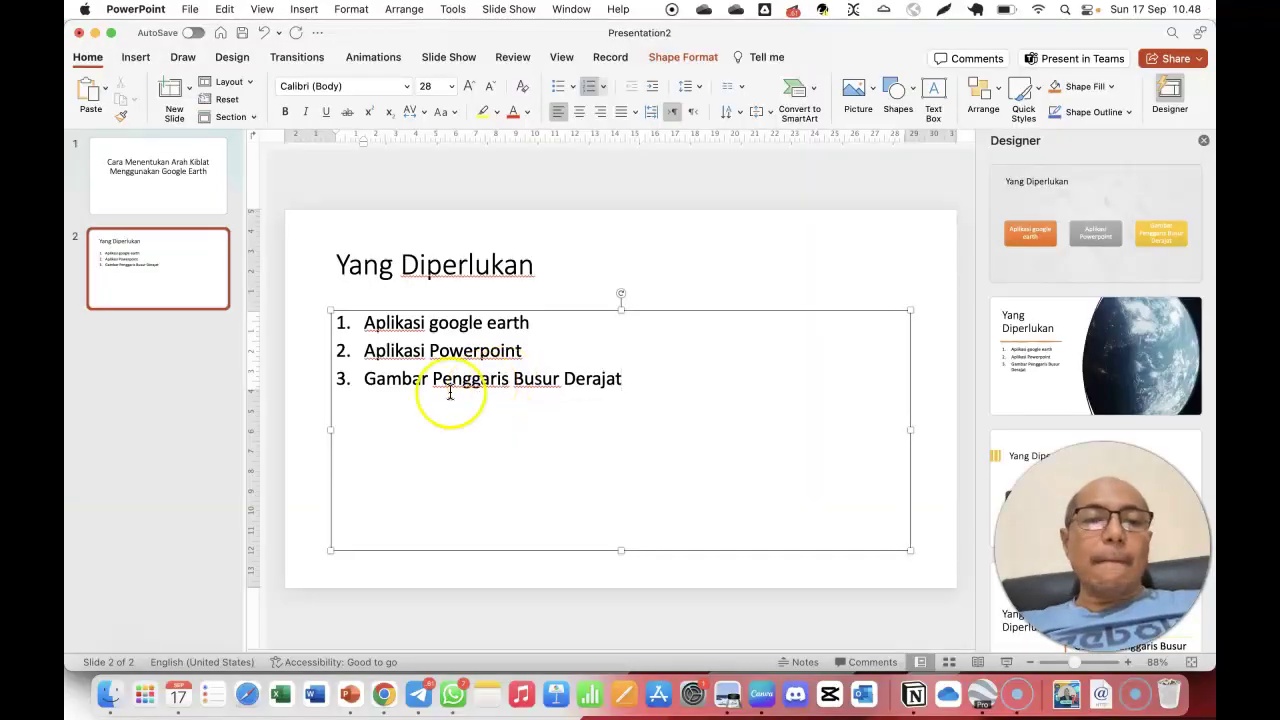
left_click(183, 354)
key("super+shift+n")
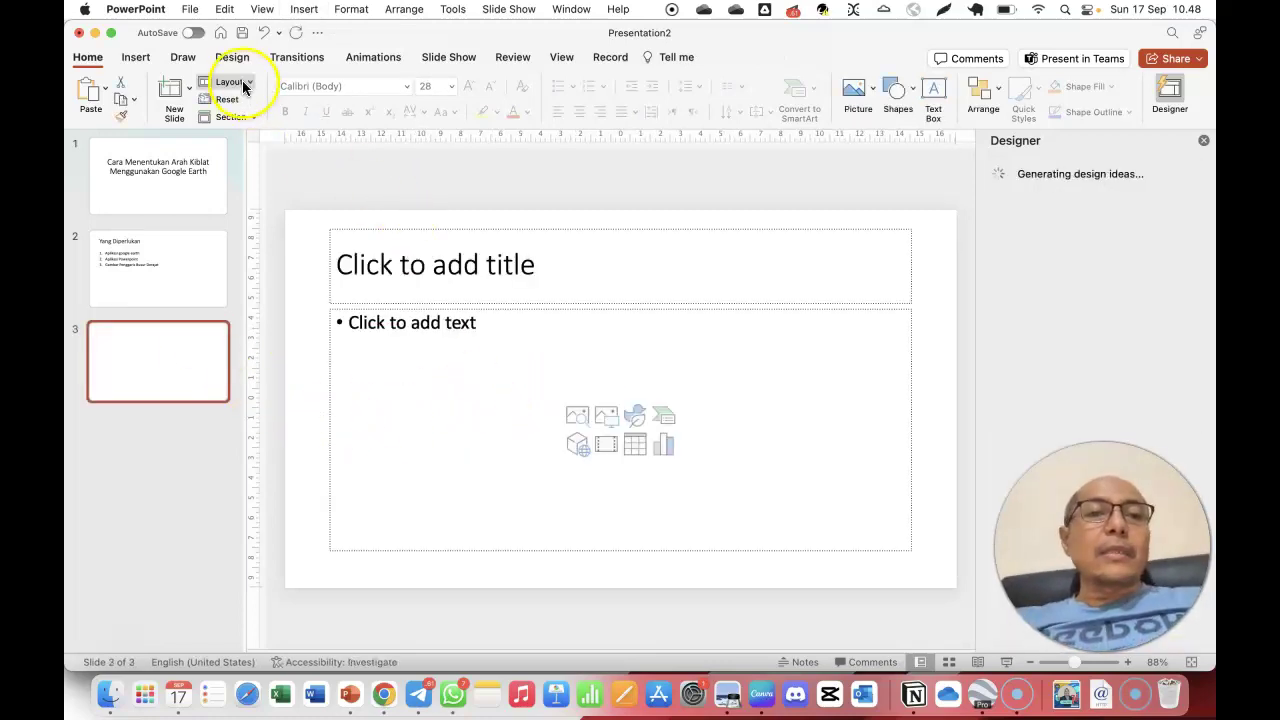
left_click(230, 82)
left_click(311, 272)
left_click(435, 433)
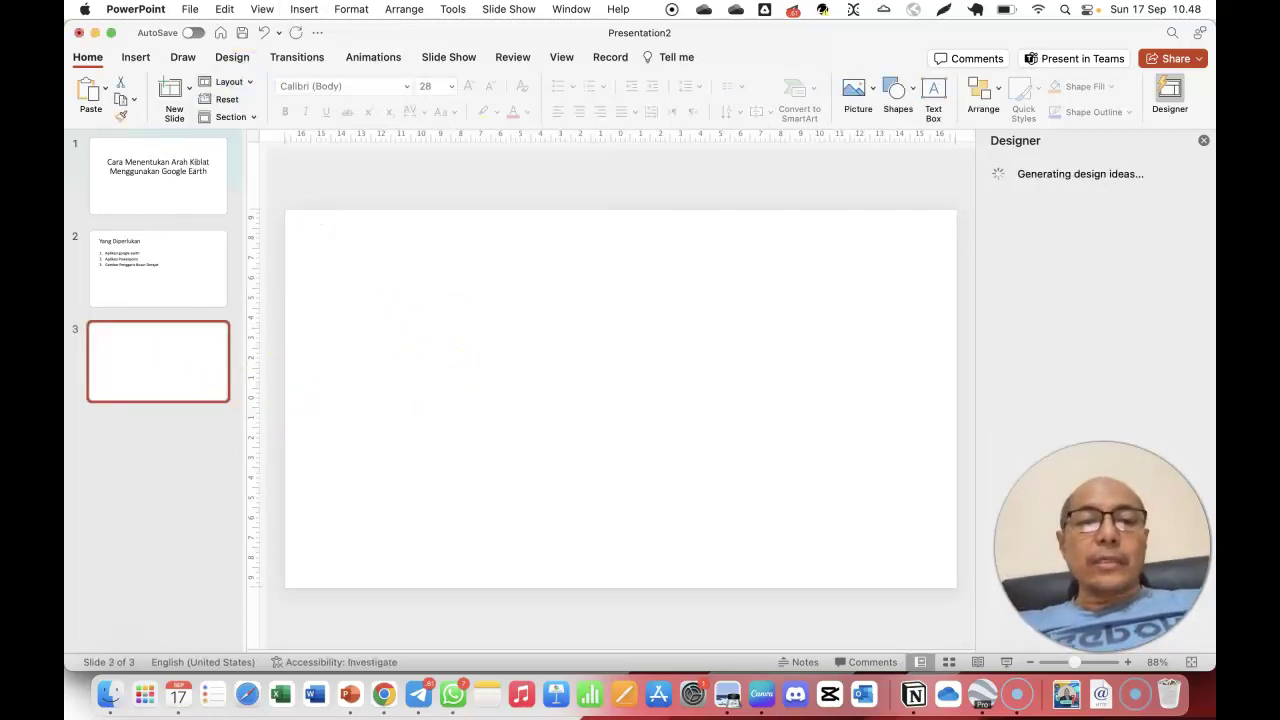
Paste the map capture onto the blank third slide
key("super+v")
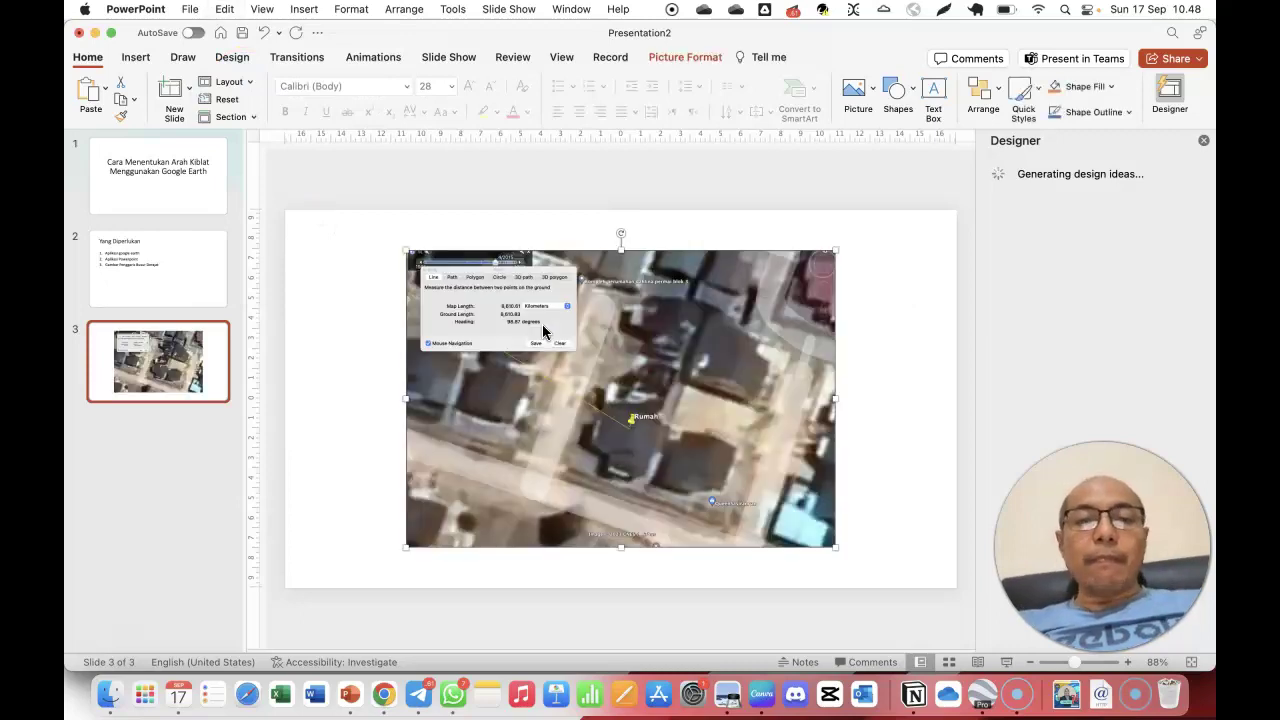
left_click_drag(686, 386, 668, 457)
scroll(668, 457, "up", 6, "ctrl")
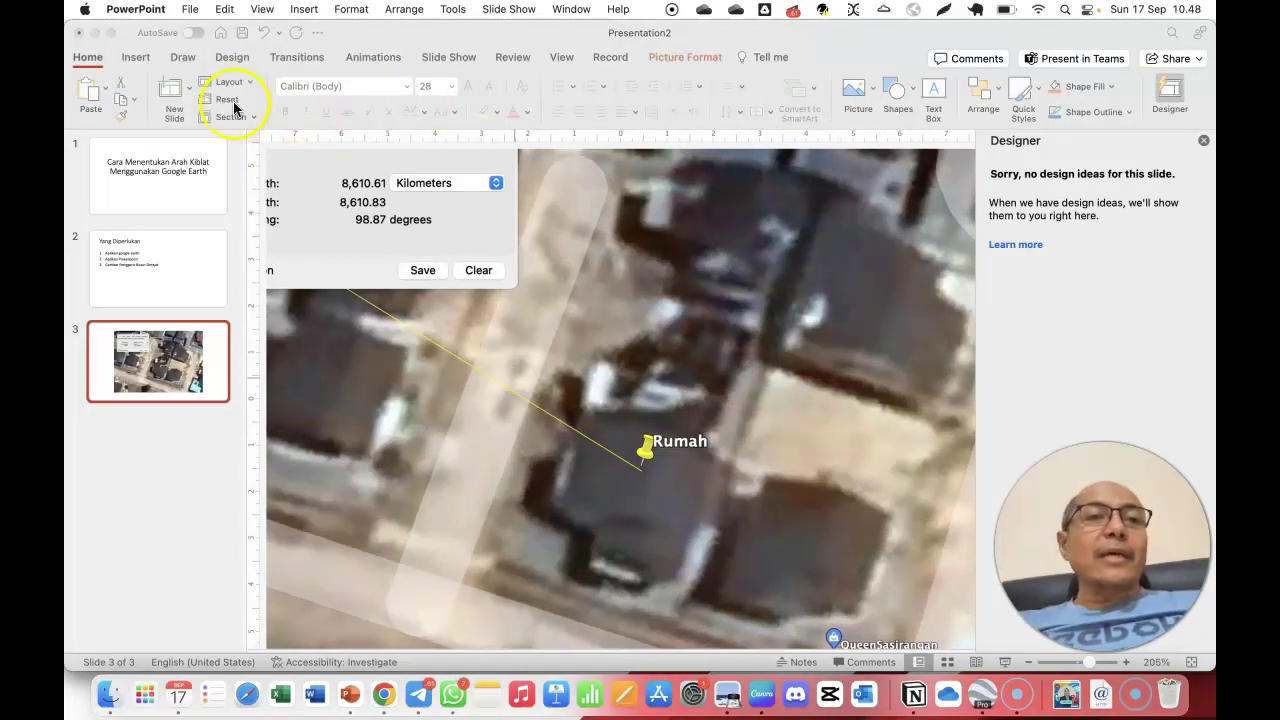
Draw a straight line about 8.15 cm wide and 2.9 cm high from the ruler line's end at Rumah, running west-northwest
left_click(136, 57)
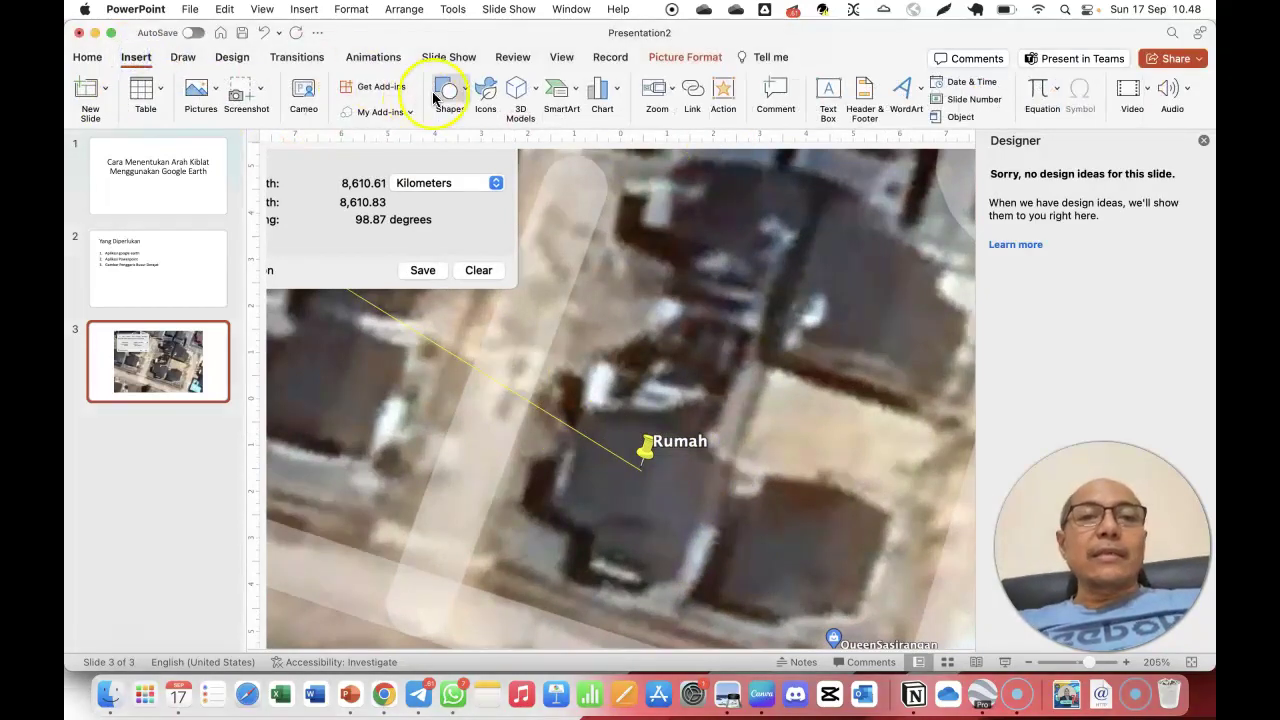
left_click(463, 95)
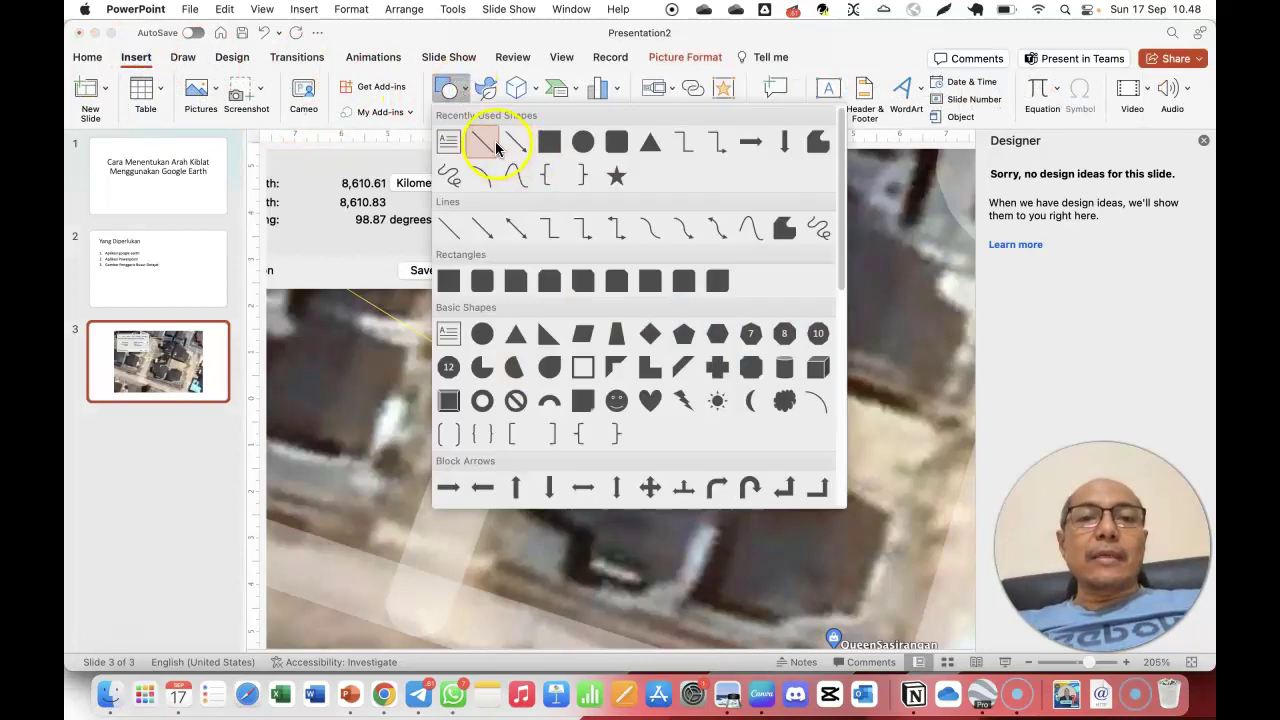
left_click(494, 139)
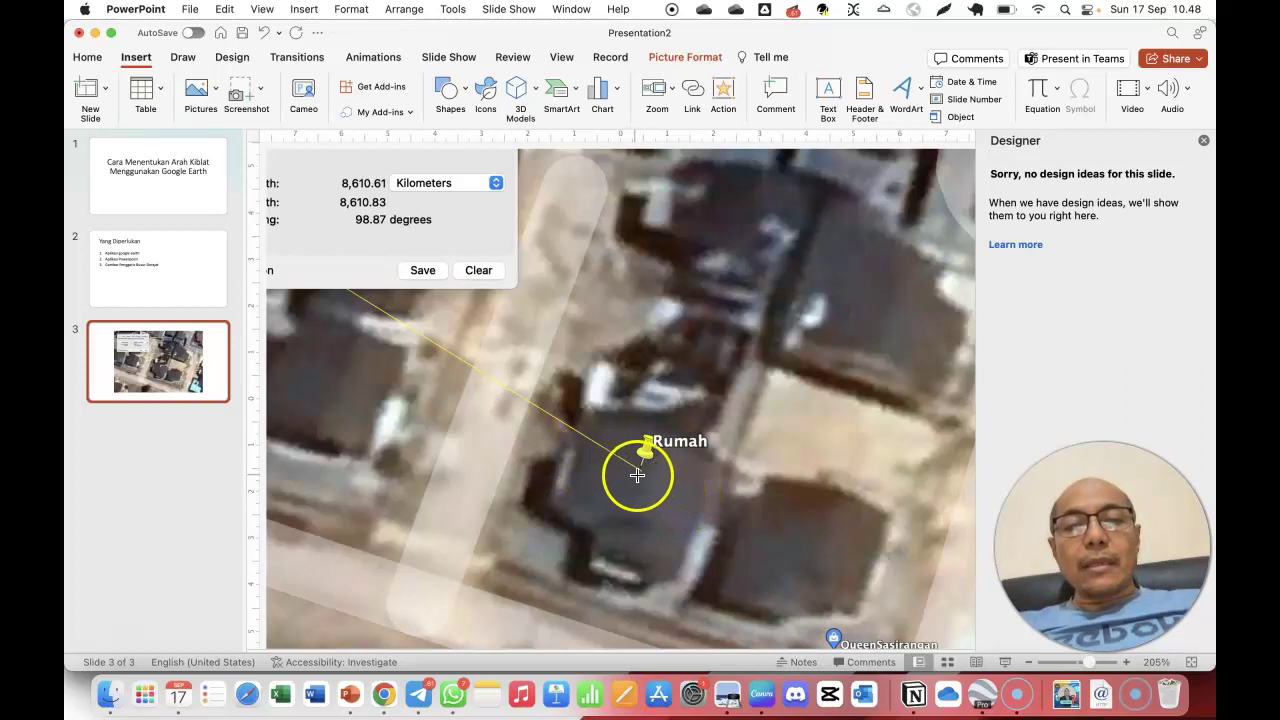
left_click_drag(642, 472, 458, 408)
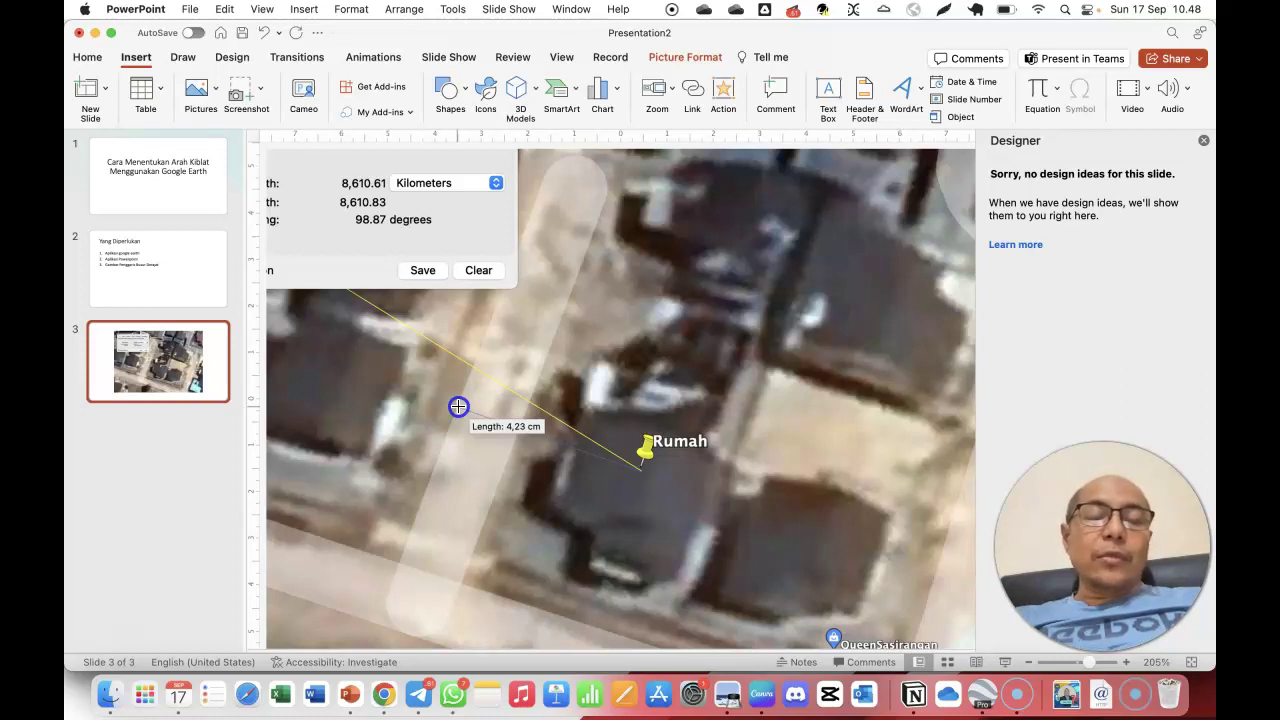
left_click_drag(458, 407, 271, 338)
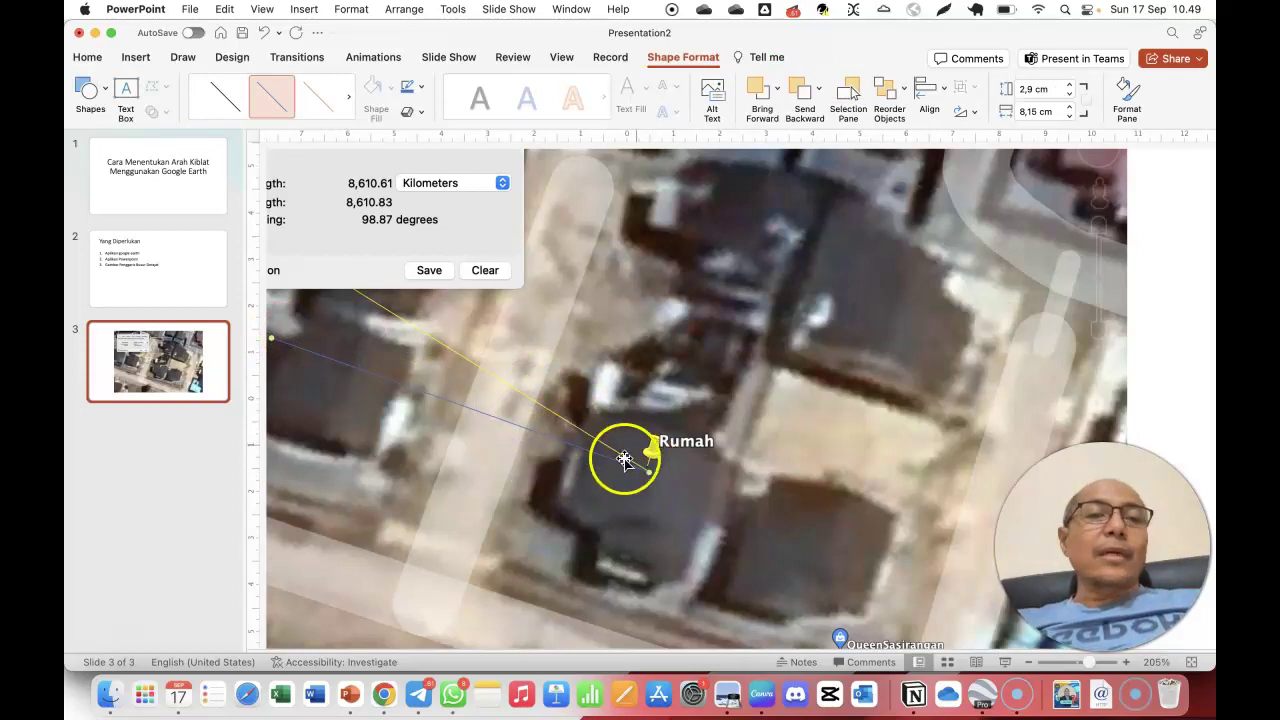
Search this Mac for "busur" and insert the protractor picture from file onto the map slide
left_click(137, 58)
left_click(210, 90)
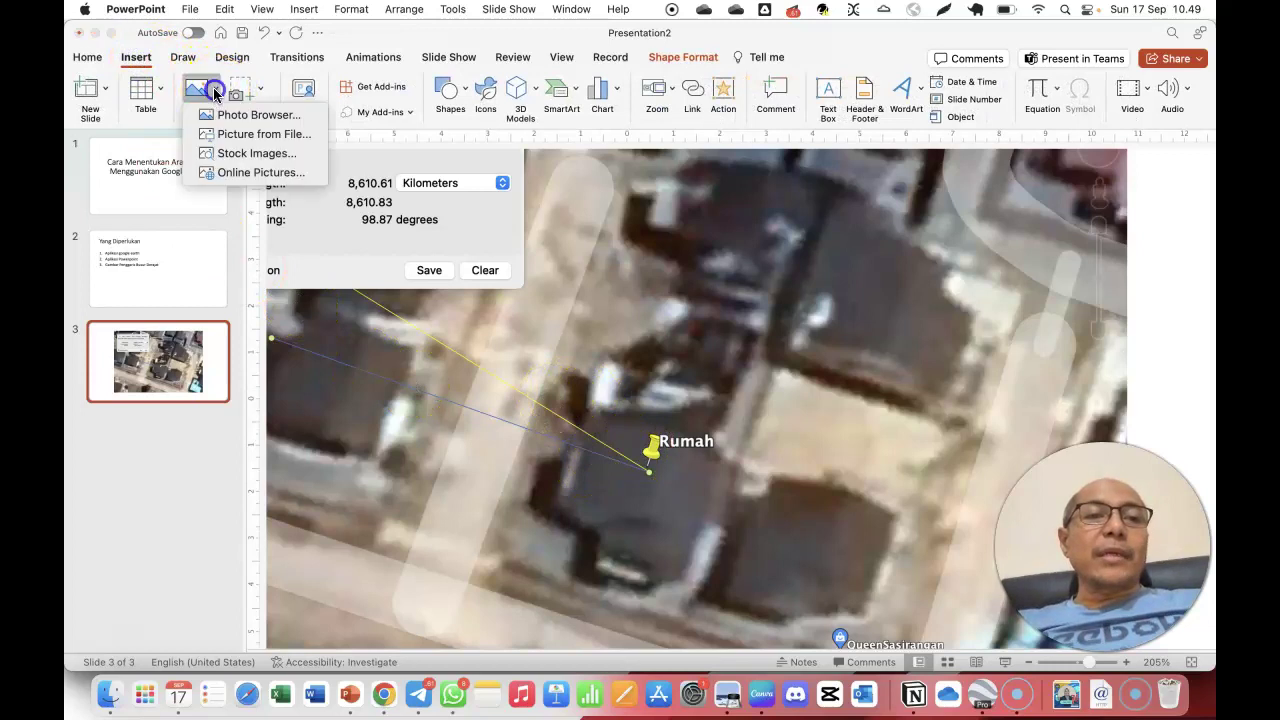
left_click(266, 138)
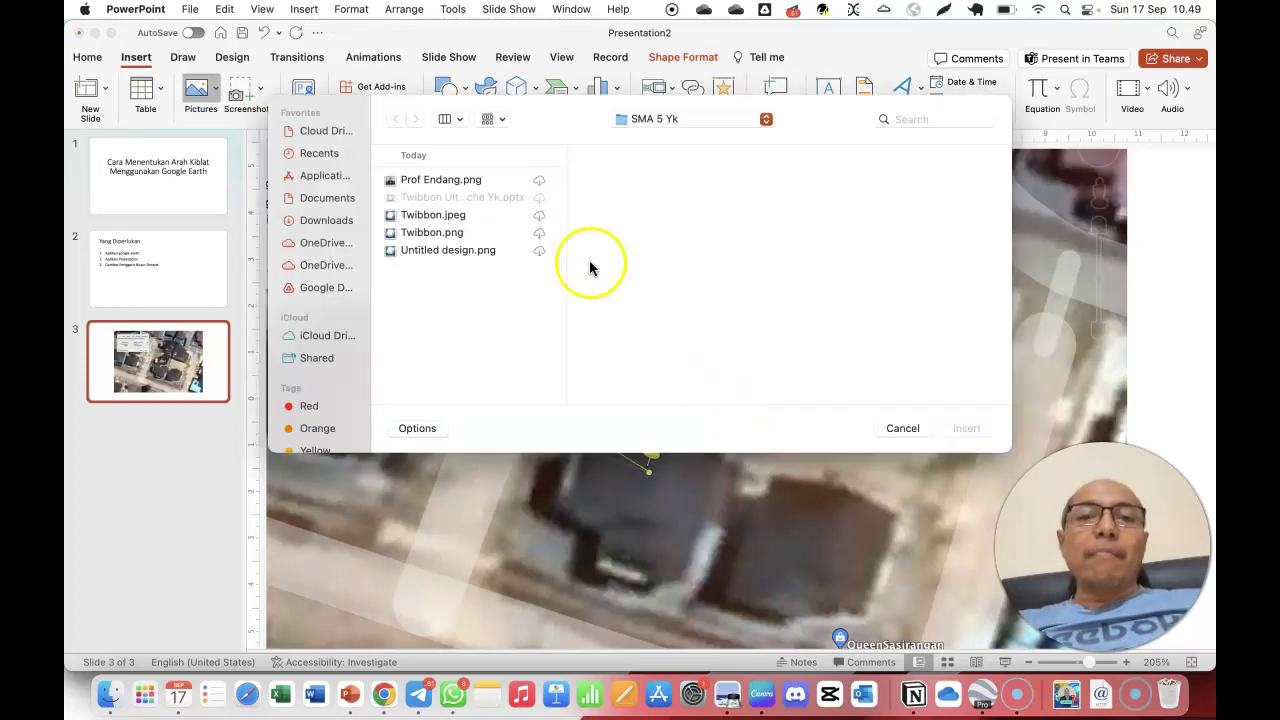
left_click(920, 121)
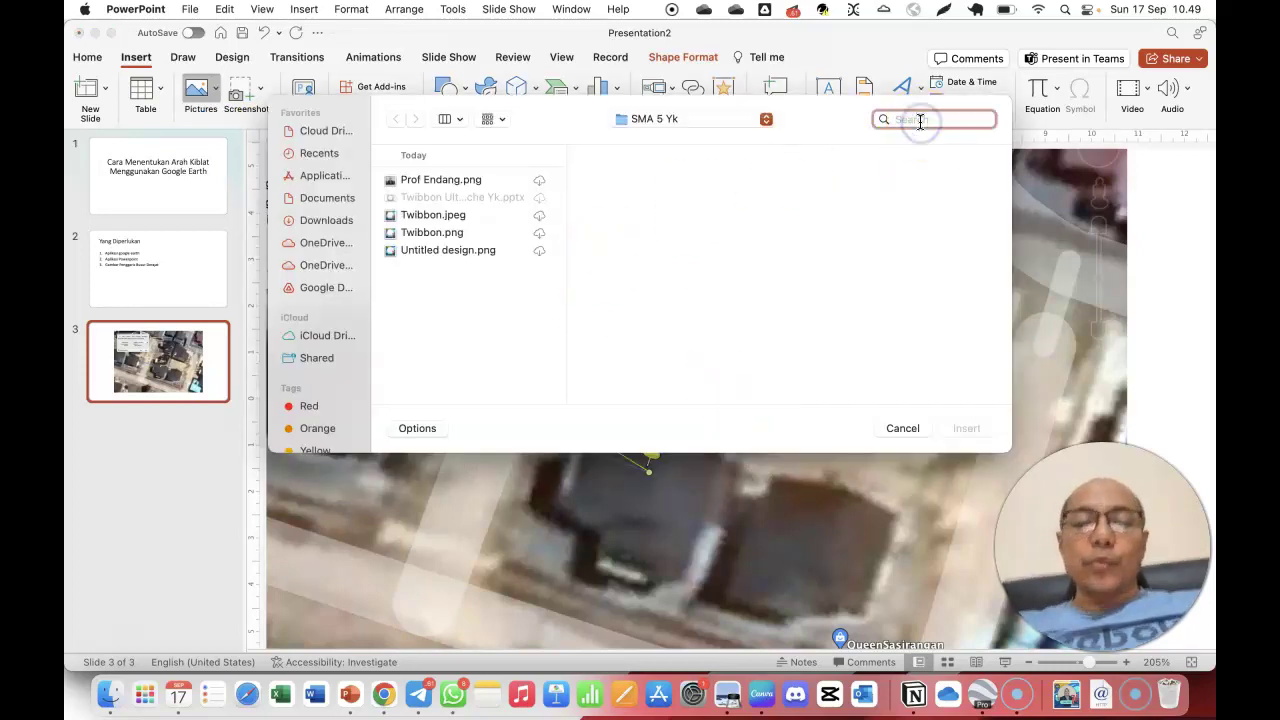
type("busur")
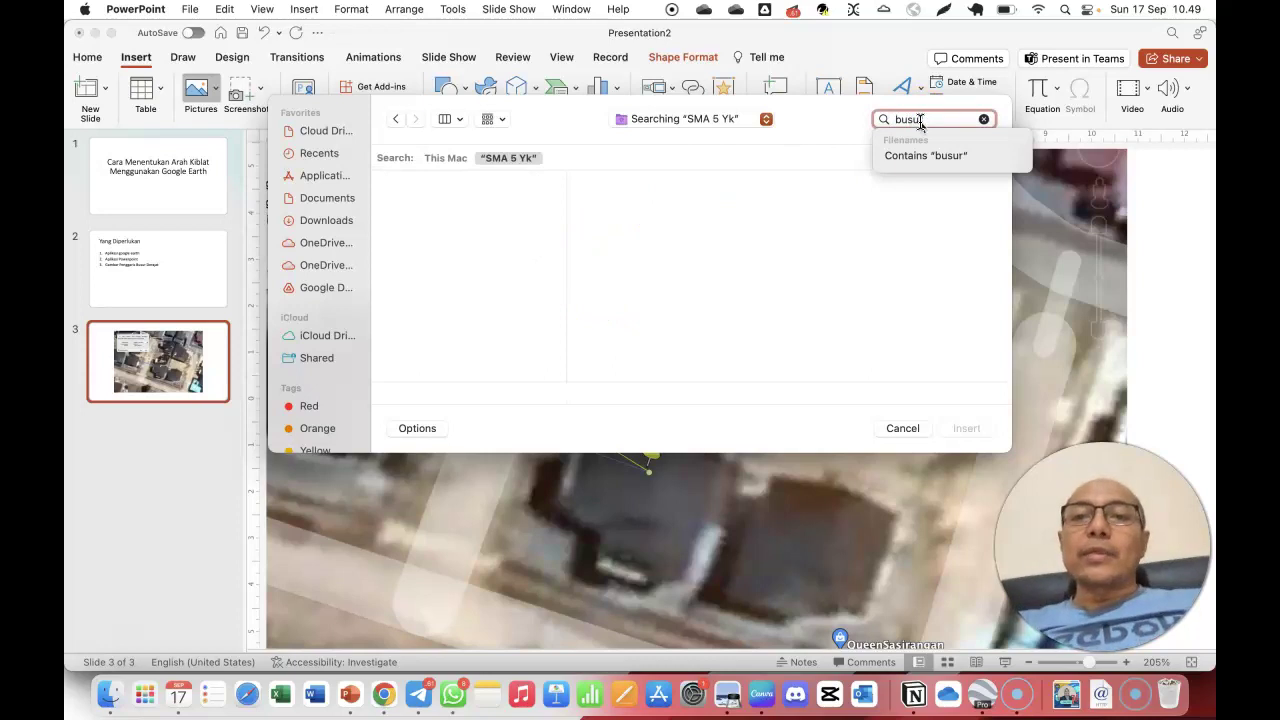
left_click(925, 156)
left_click(446, 158)
double_click(462, 207)
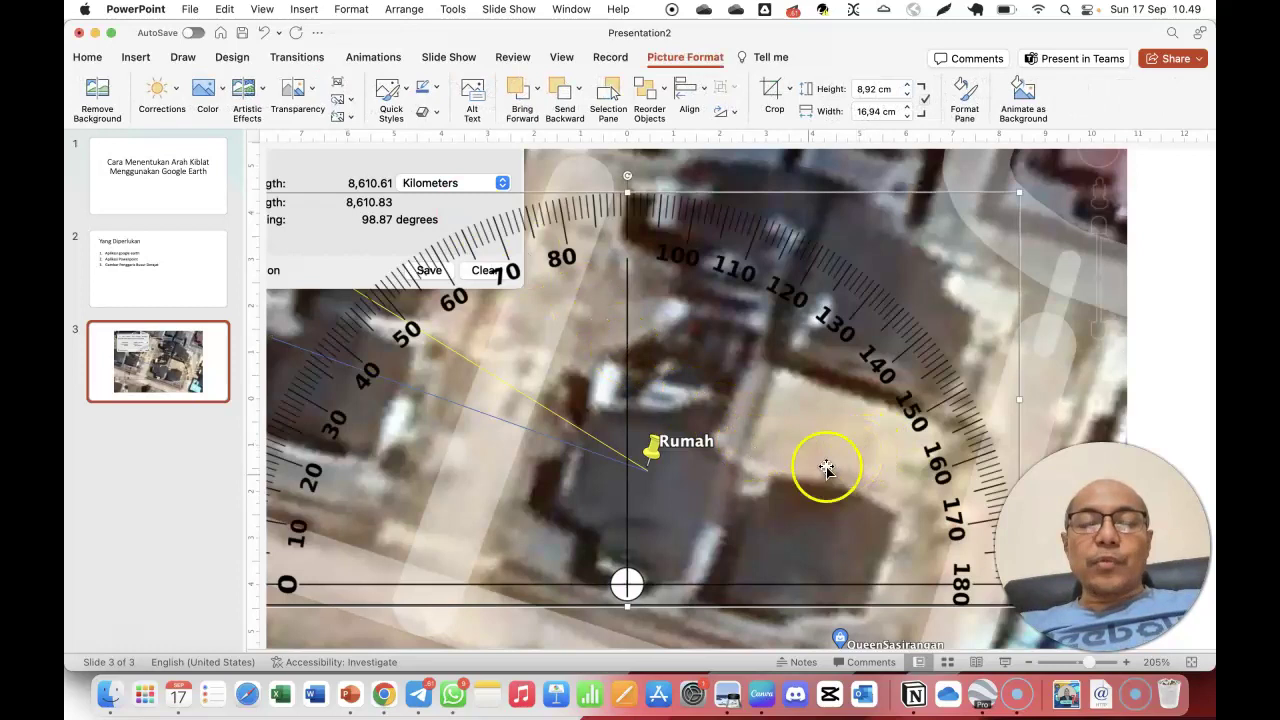
Centre the protractor on the lines' shared end at Rumah and rotate it 20° to align its baseline with the drawn line
left_click_drag(638, 588, 658, 471)
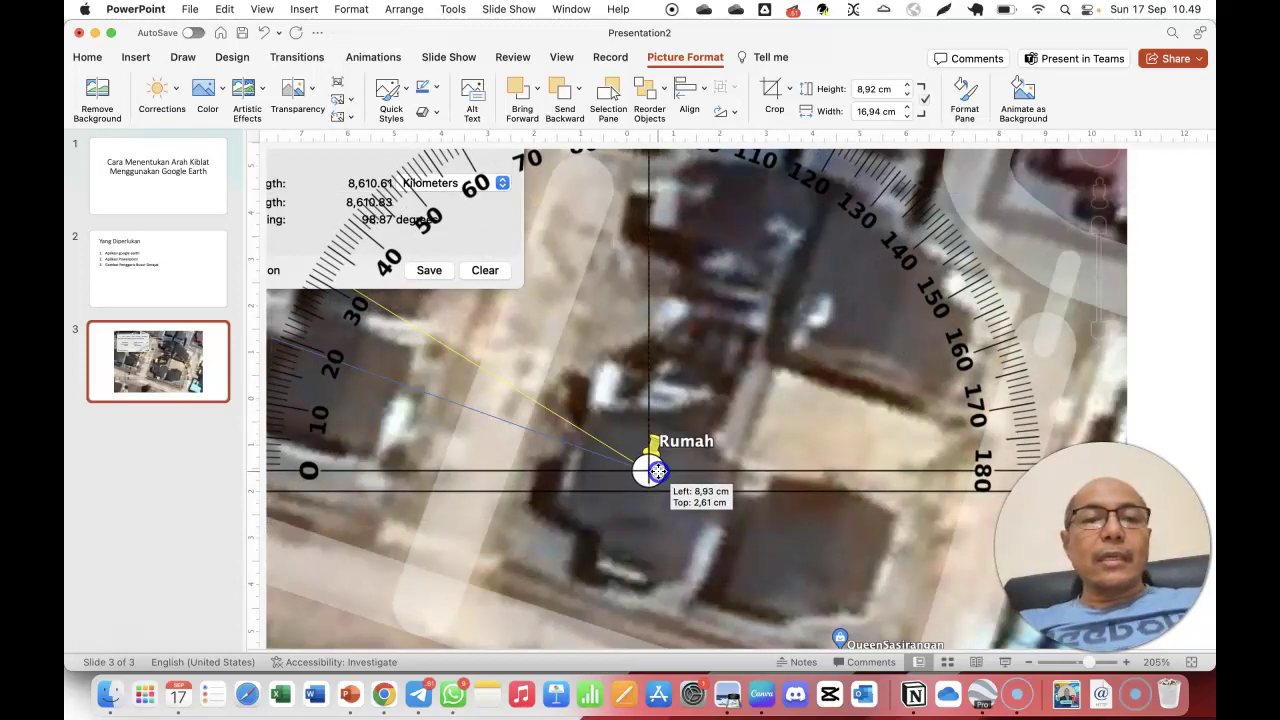
left_click_drag(658, 471, 656, 470)
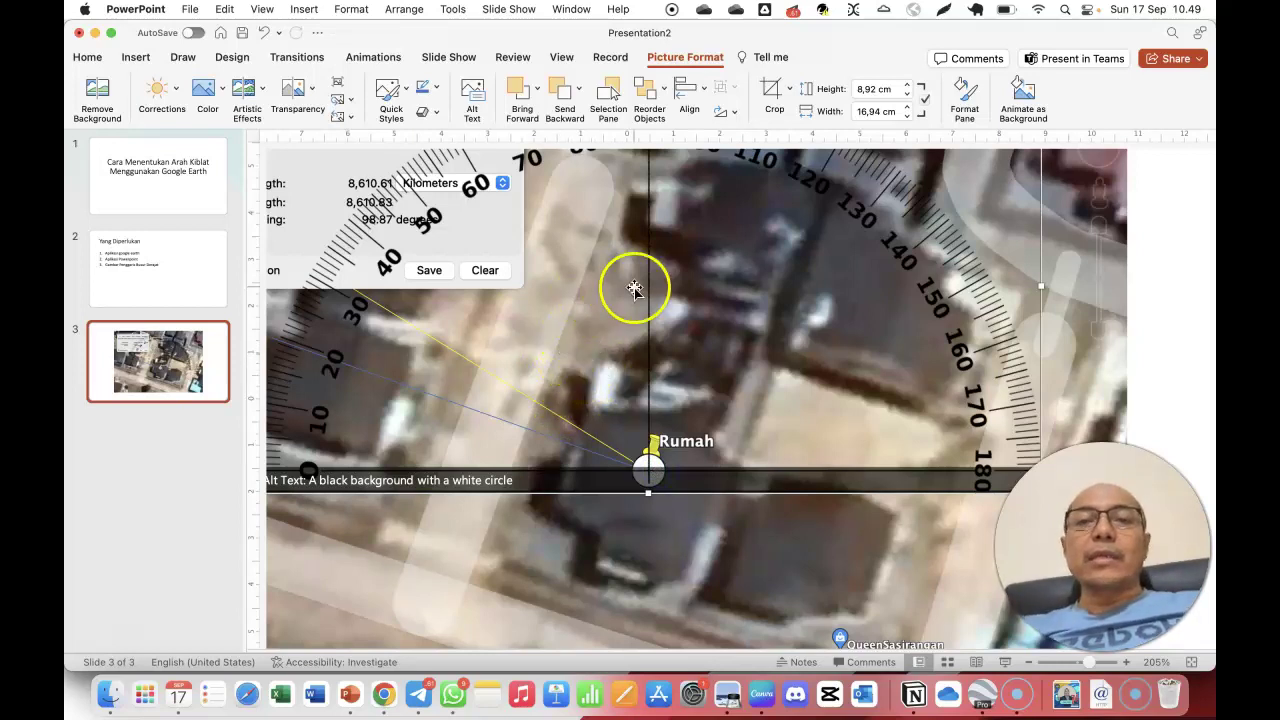
left_click(731, 113)
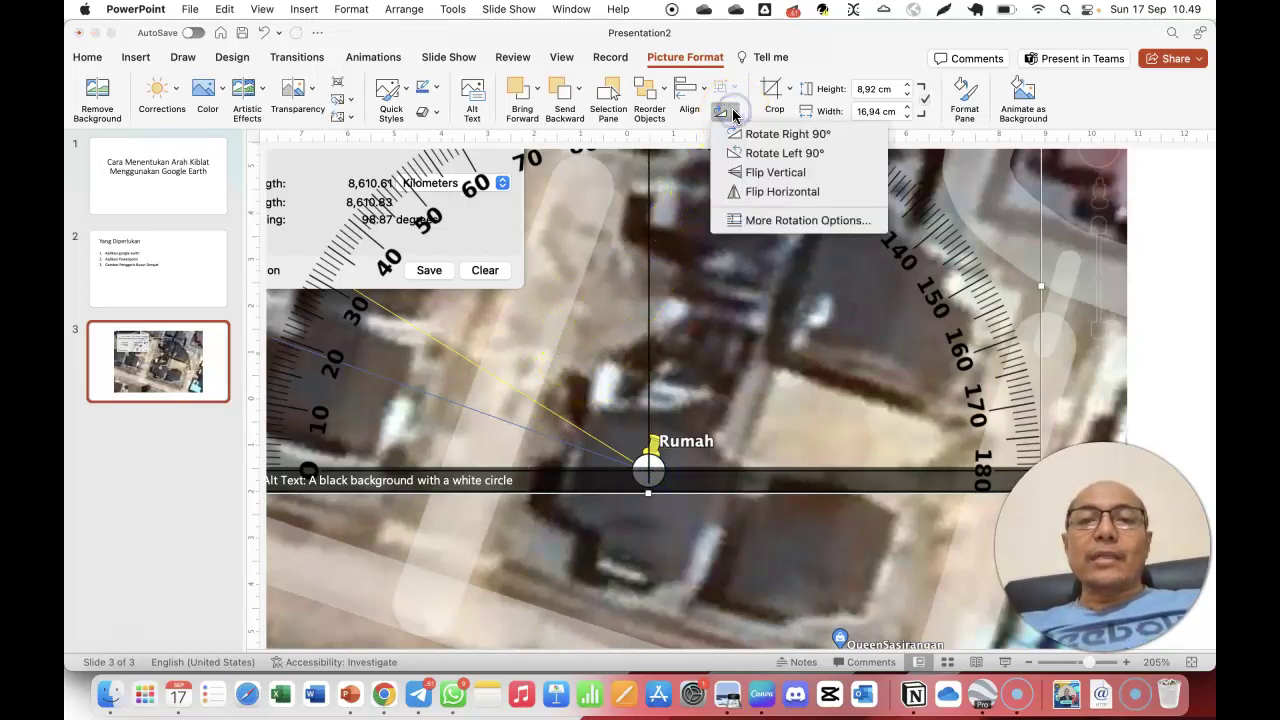
left_click(780, 221)
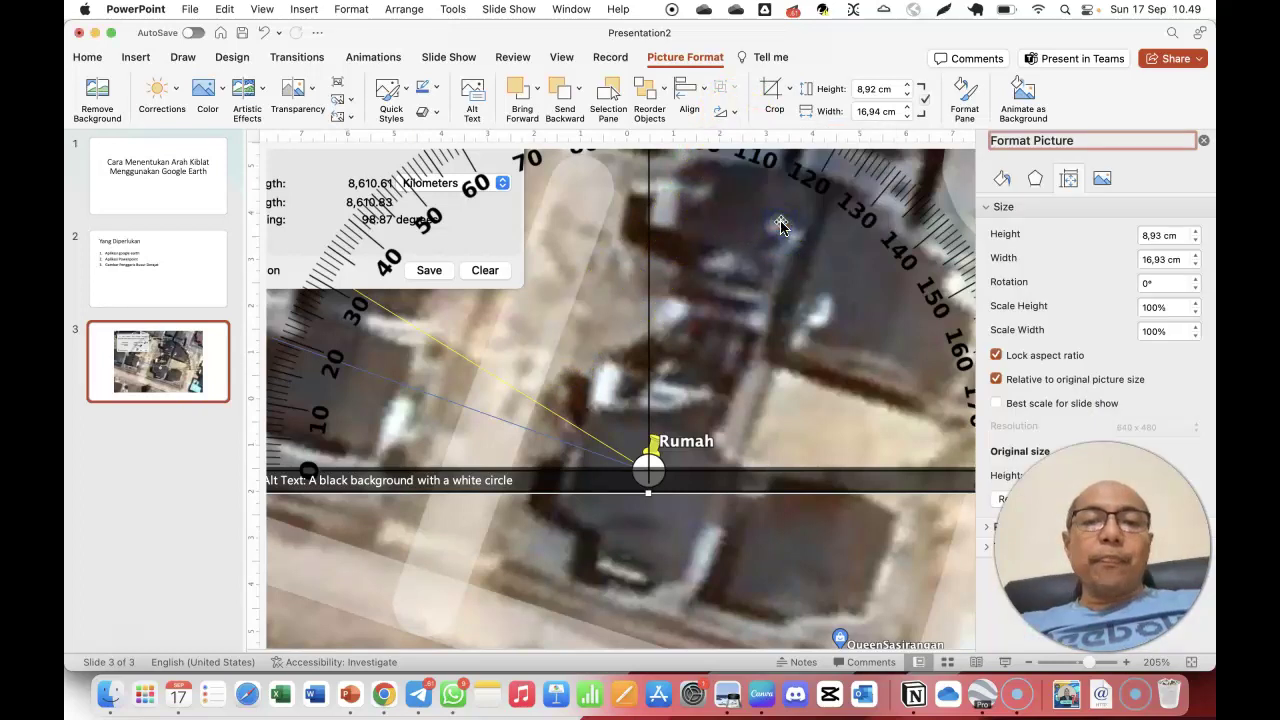
left_click(1195, 280)
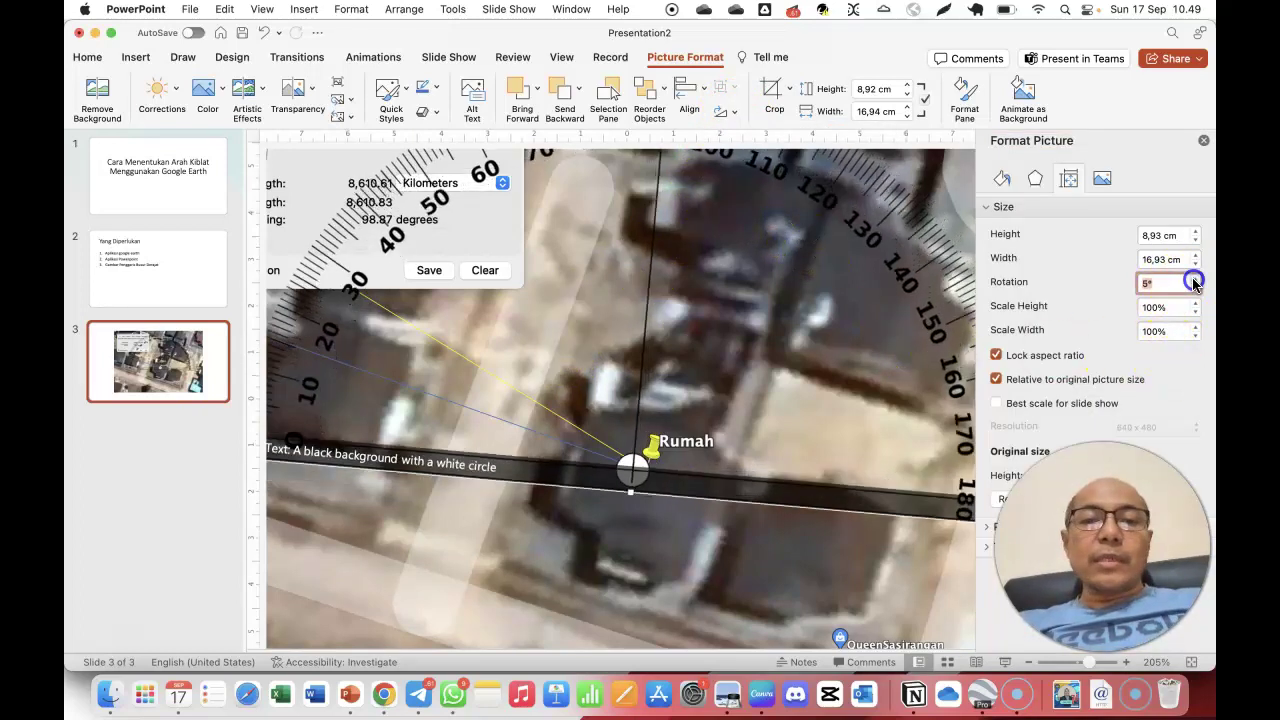
left_click(1195, 280)
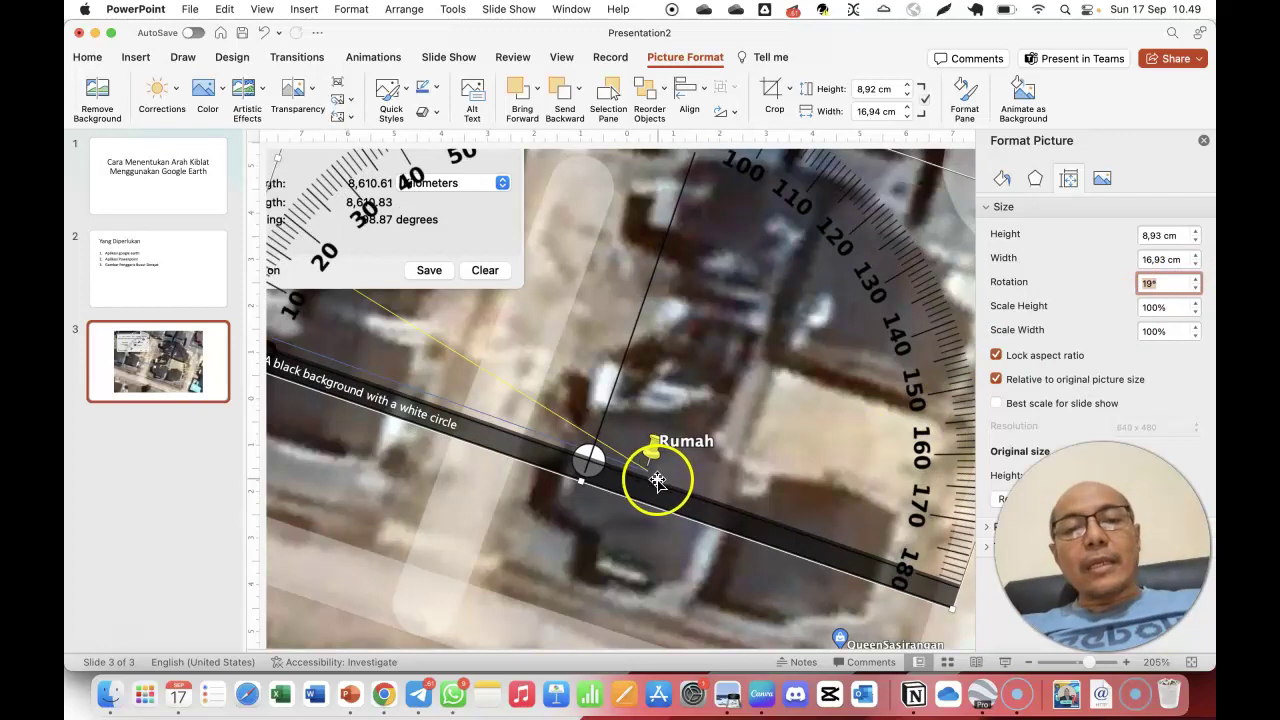
left_click_drag(659, 477, 718, 487)
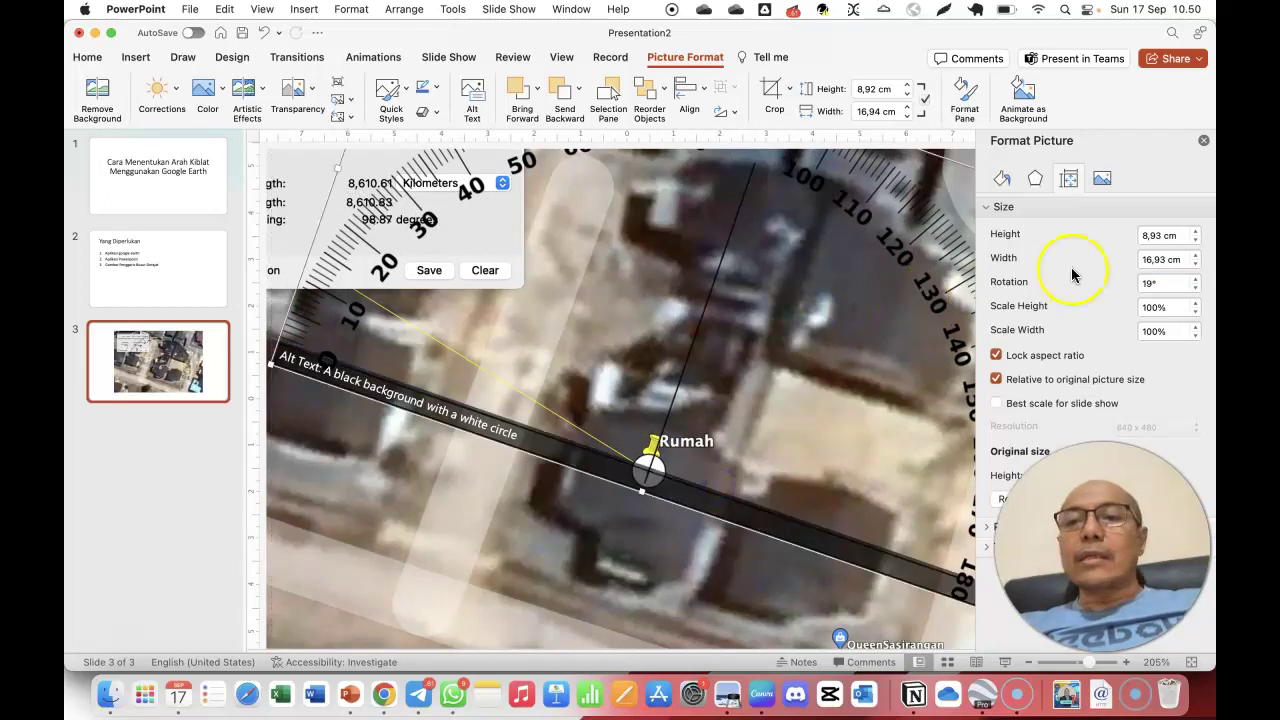
left_click(1197, 280)
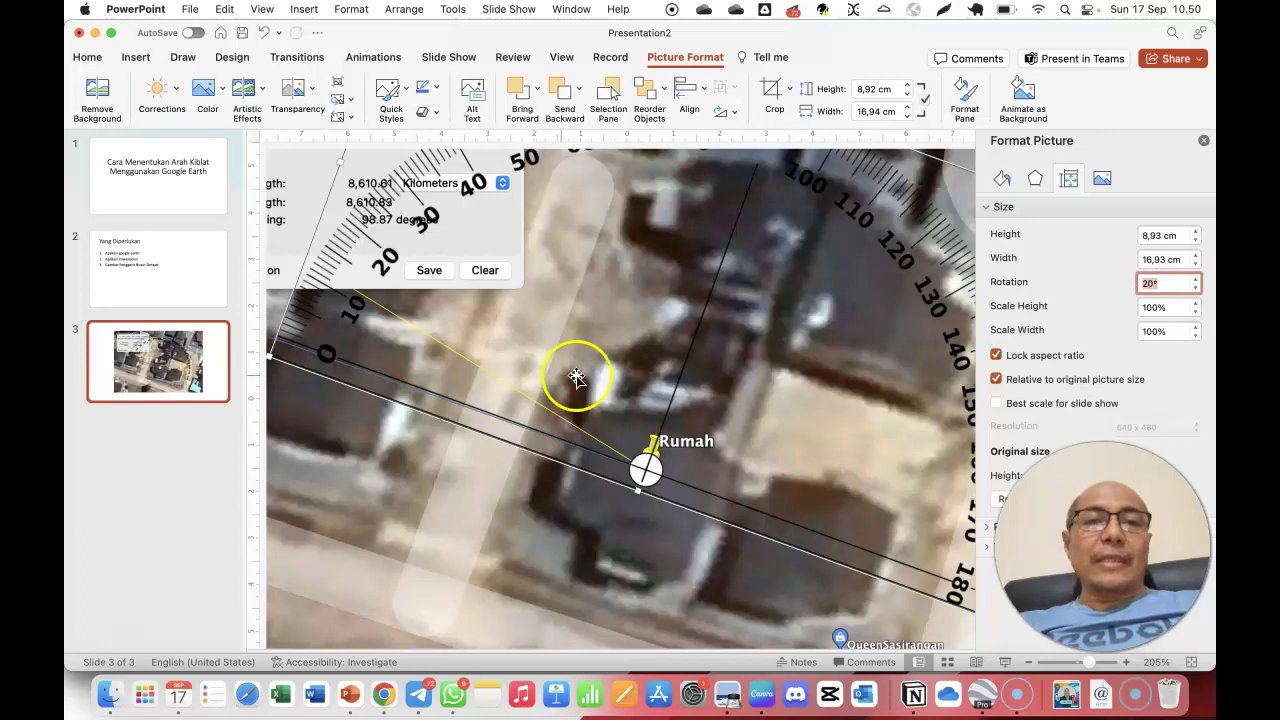
Add a fourth slide with the Title and Content layout and title it "Langkah2nya"
left_click(161, 439)
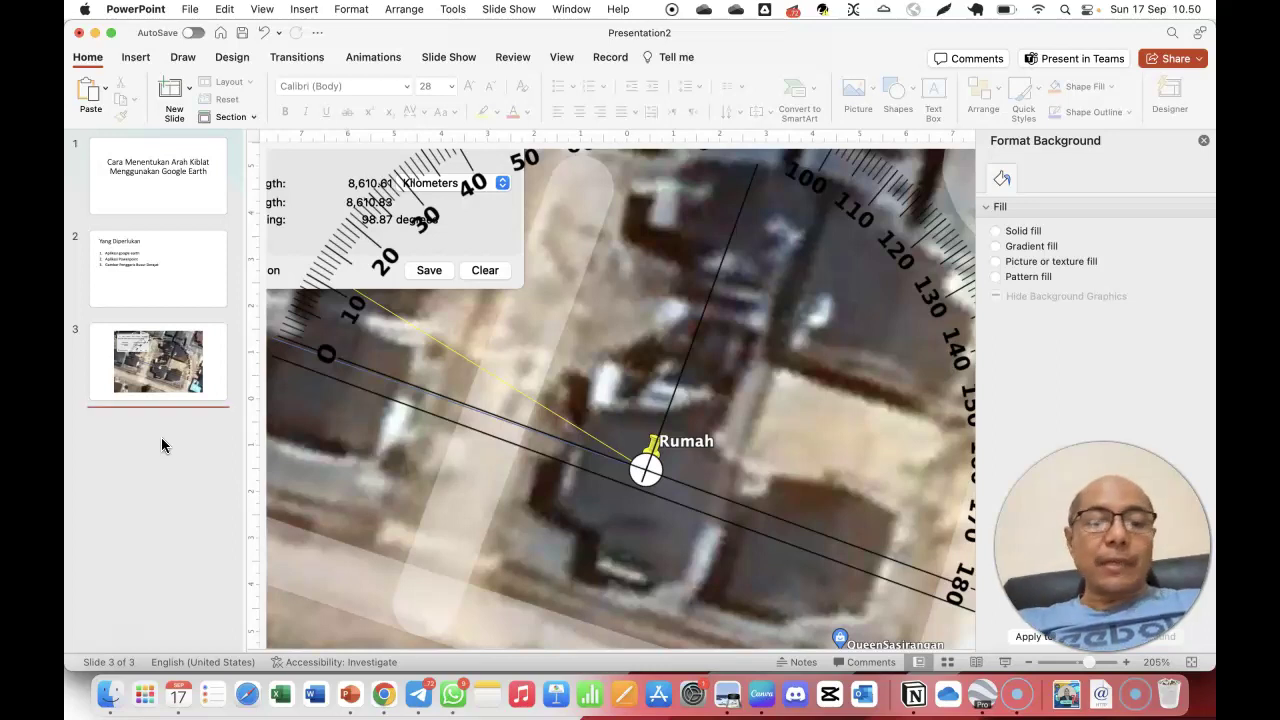
key("Return")
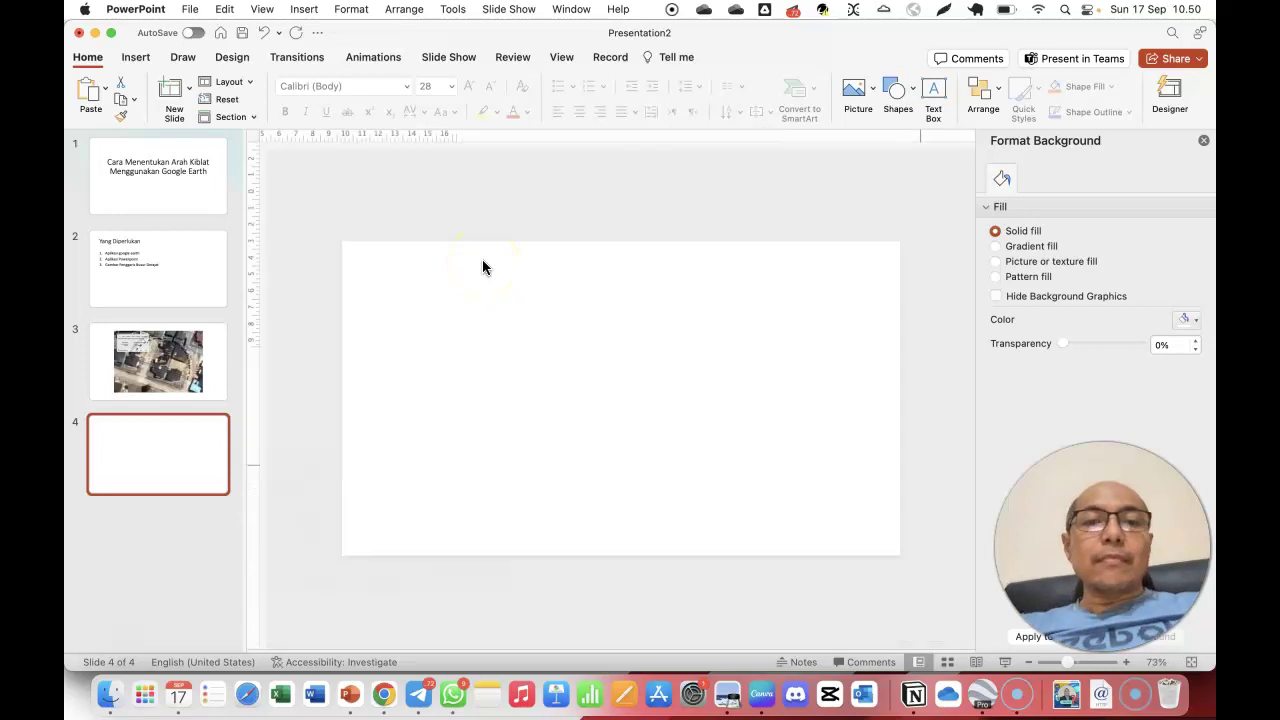
left_click(229, 81)
left_click(323, 137)
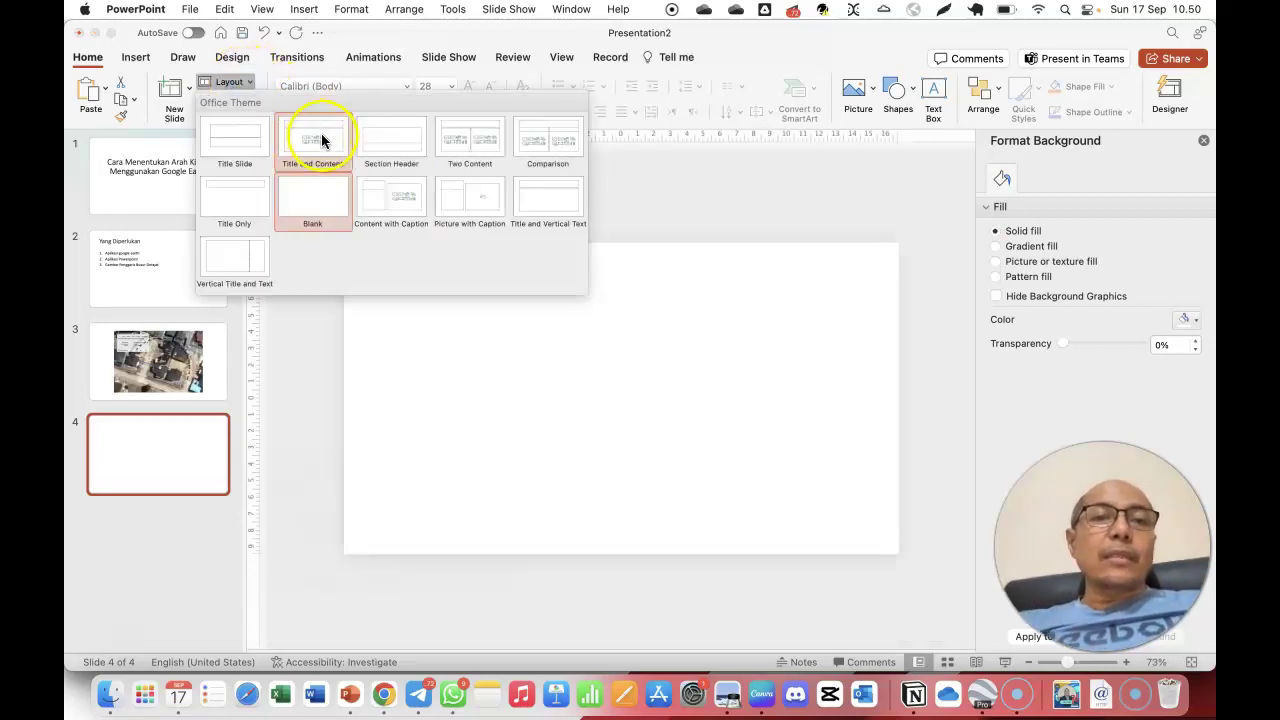
left_click(483, 296)
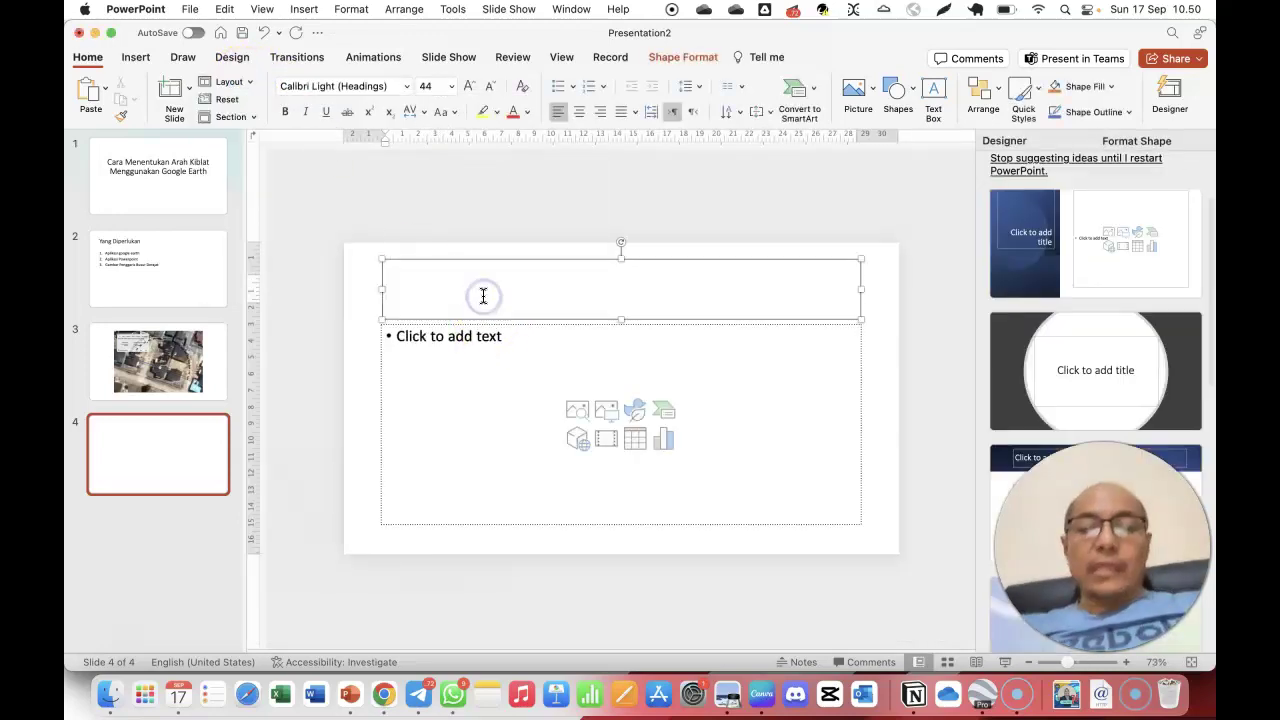
type("Langkah2nya")
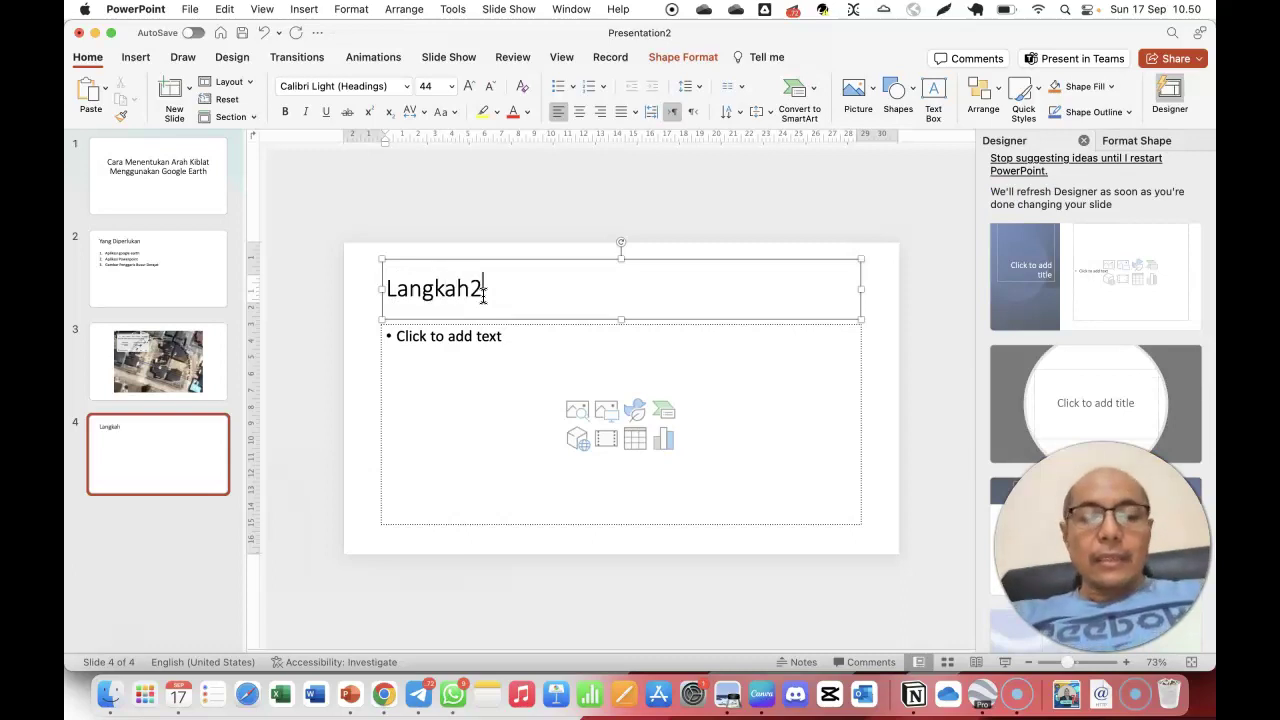
Make the slide body a numbered list and enter "Membuka aplikasi google earth" as the first item
left_click(474, 341)
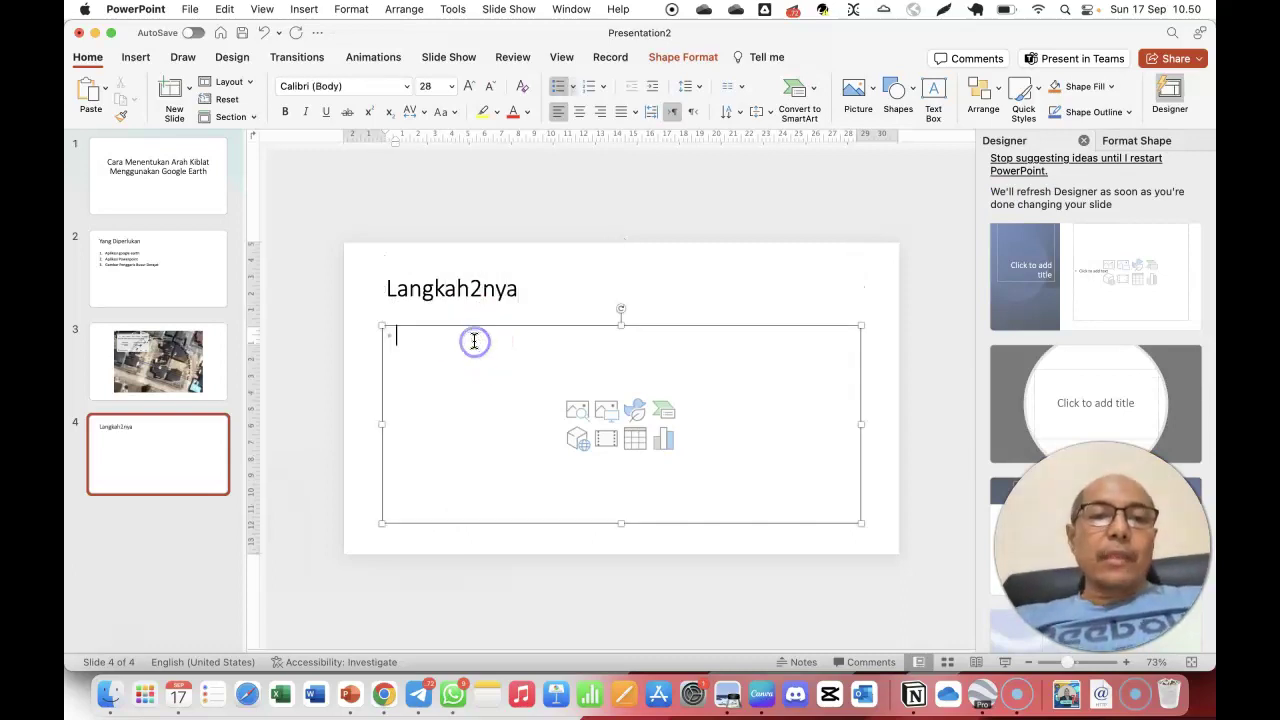
left_click(591, 86)
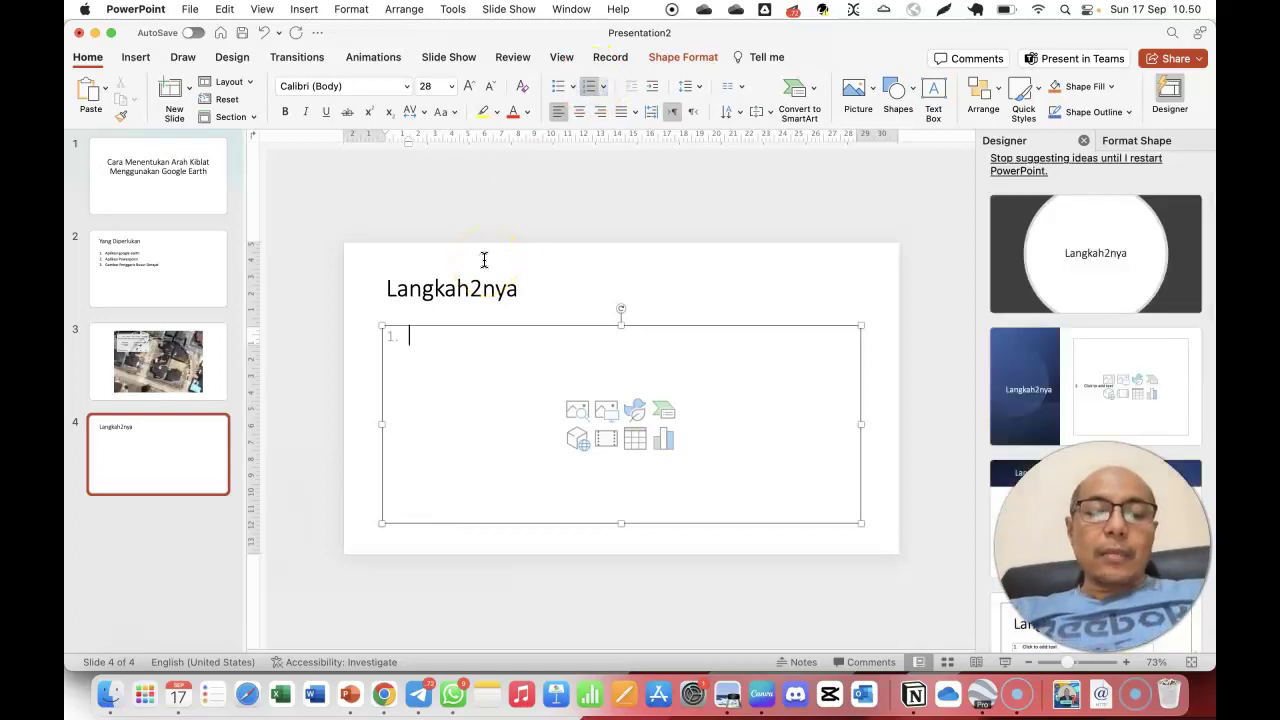
type("Membukanaplikasi")
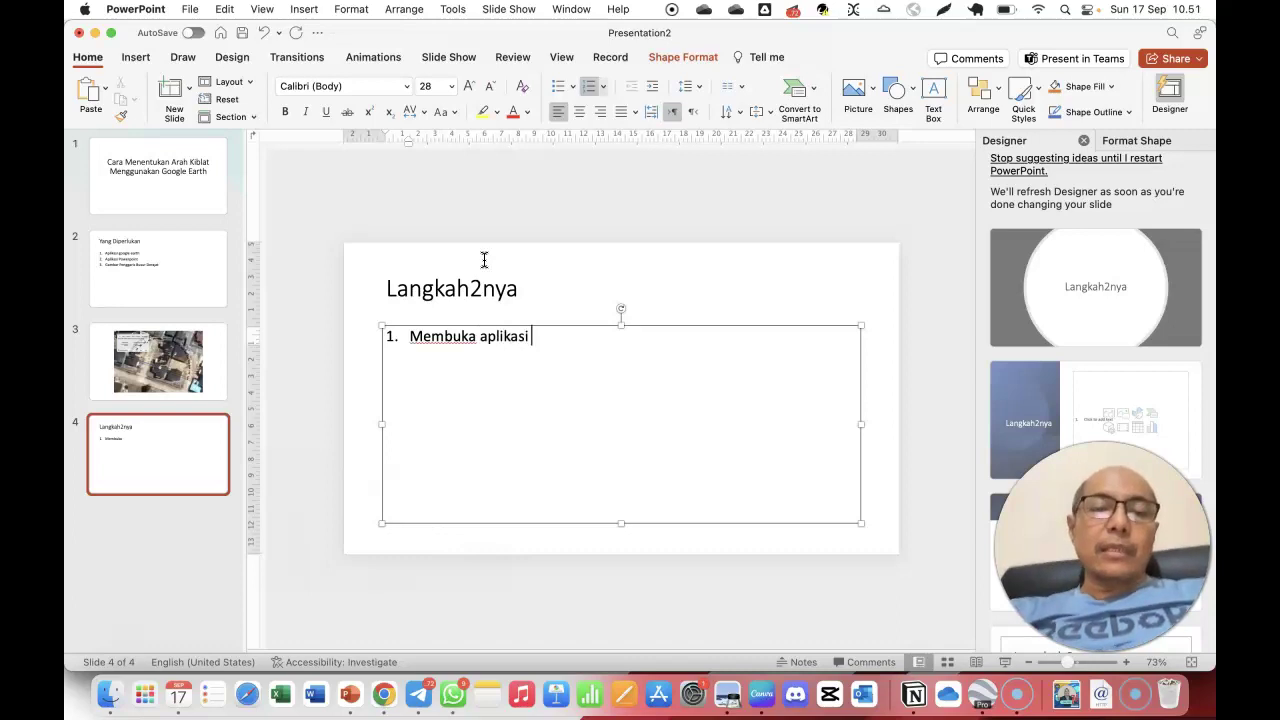
type(" g")
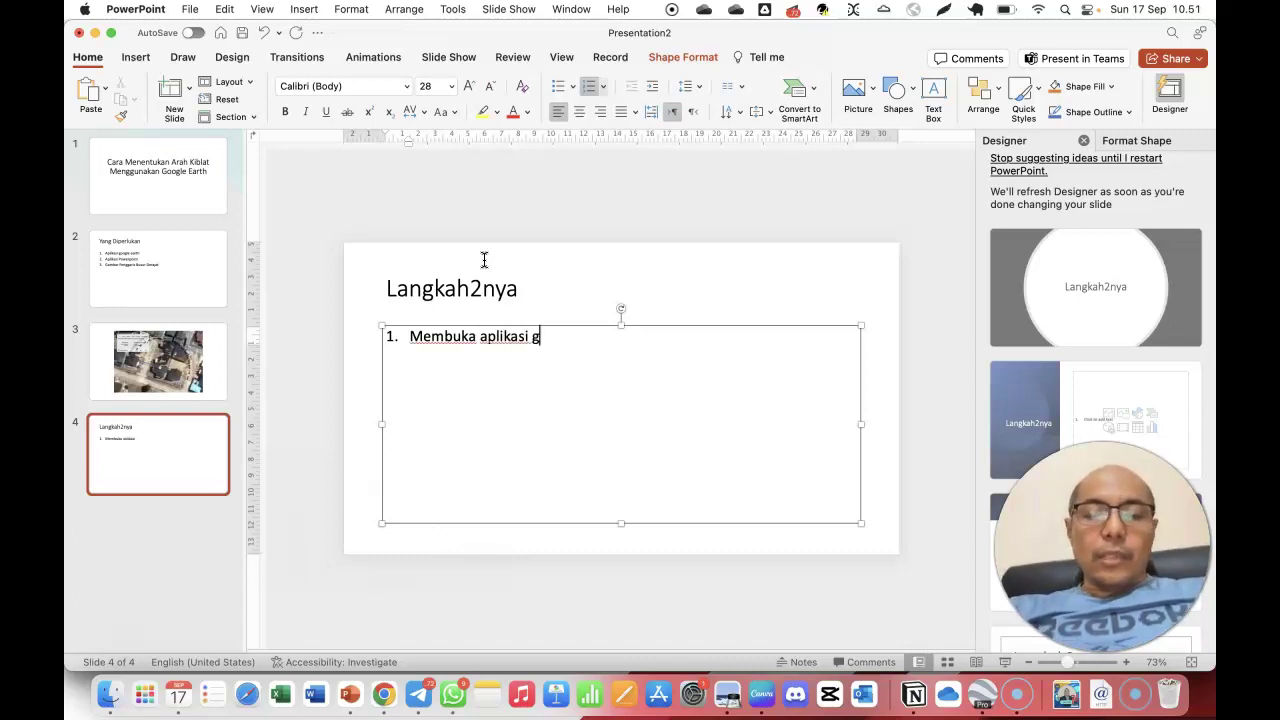
type("oogle earth")
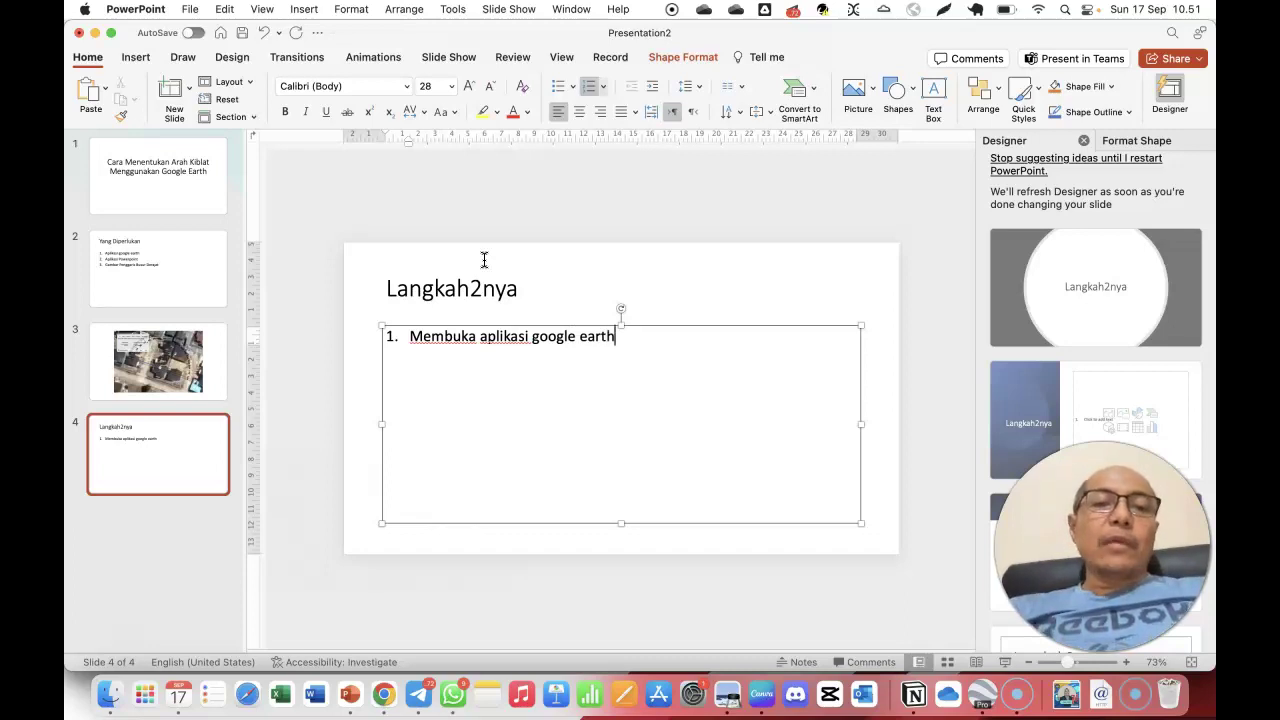
Add a second list item reading "Memberi tanda (pin) di rumah dan di kabah"
key("Return")
type("Memberi ")
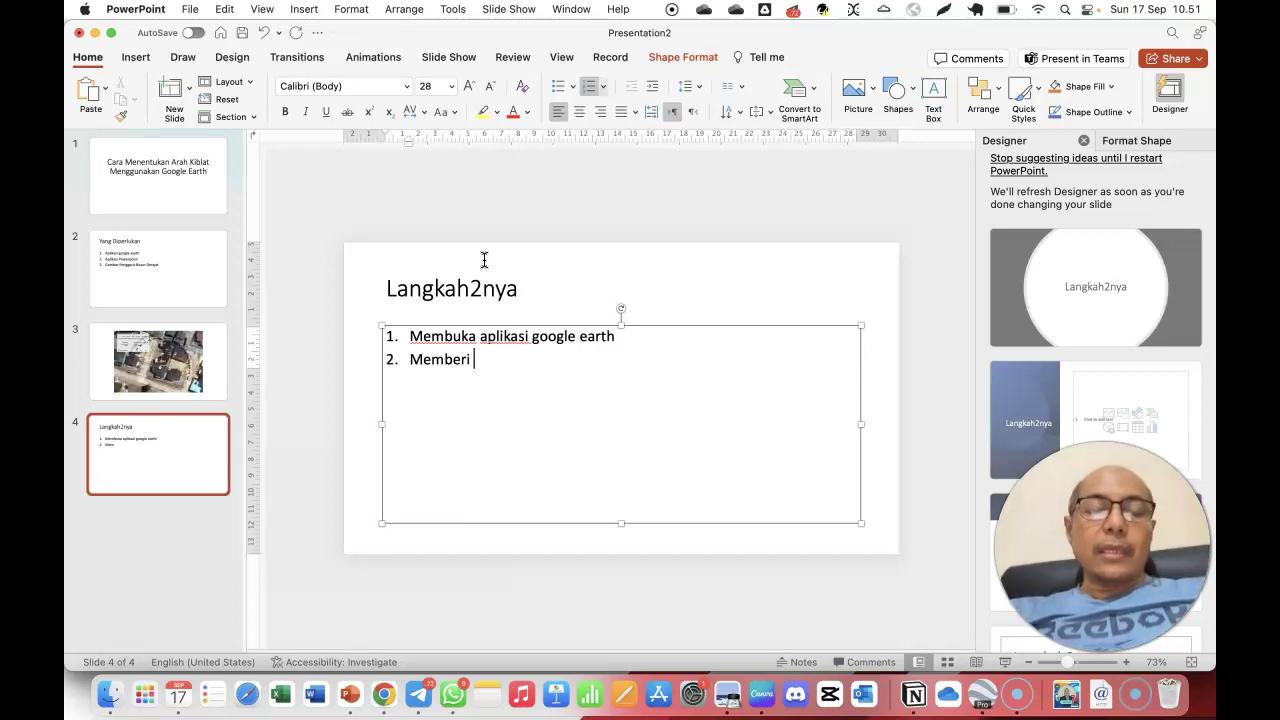
type("tanda (")
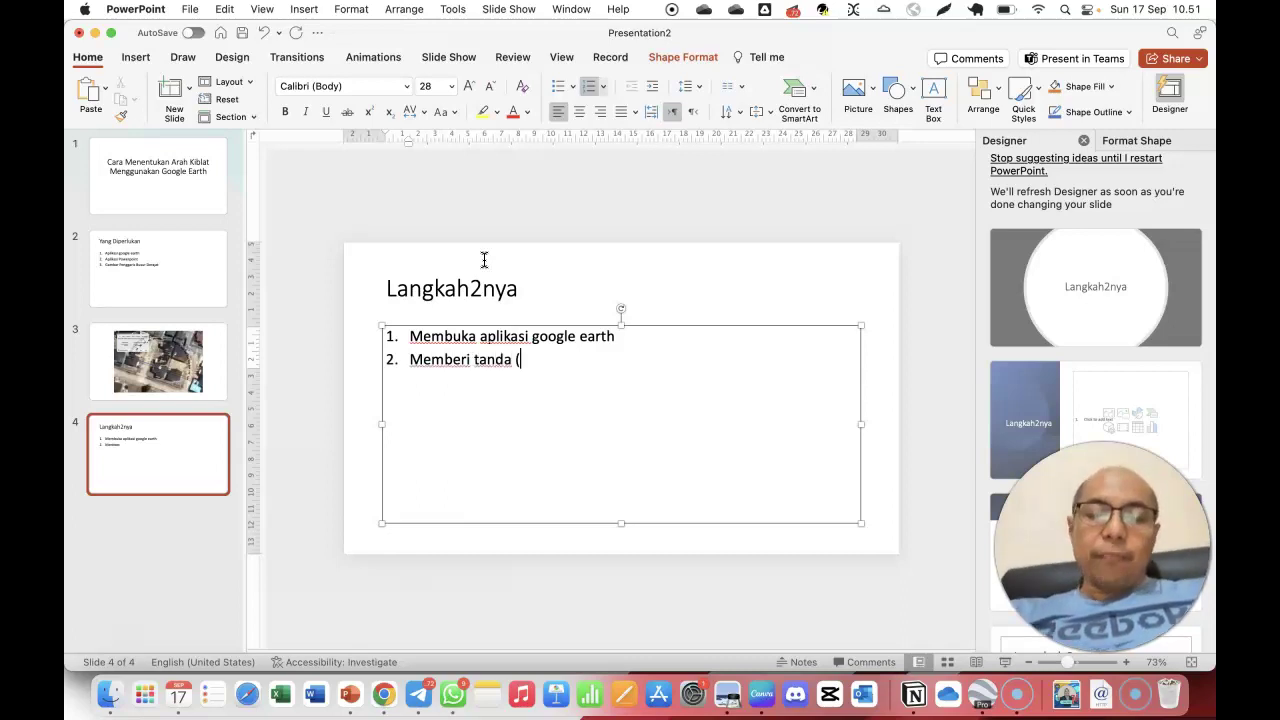
type("pin) di")
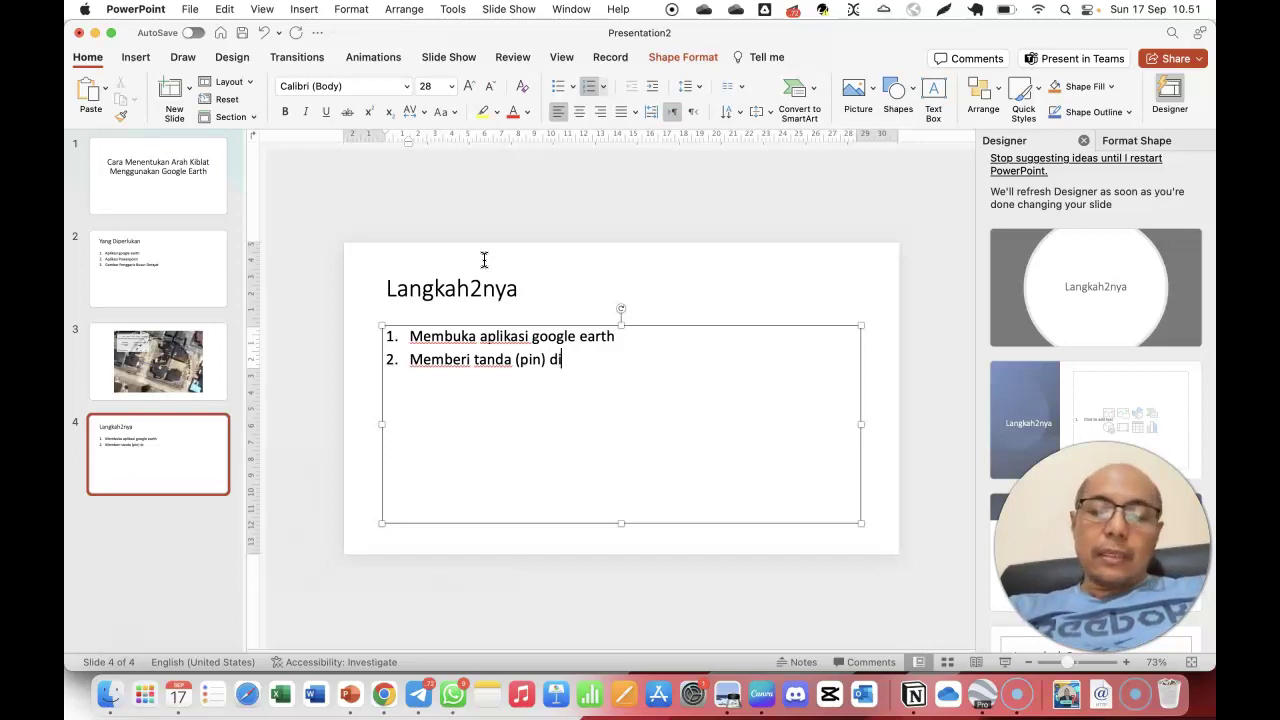
type(" ru")
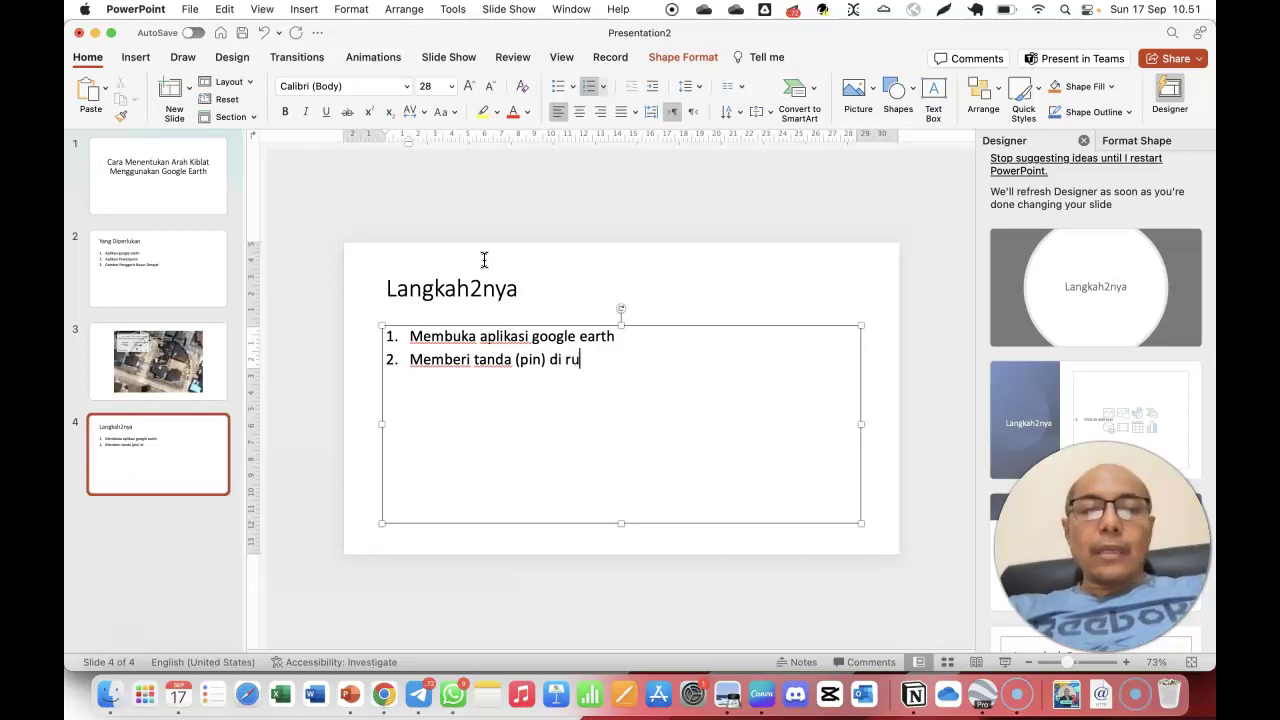
type("mah dan di kabah")
Start a third list item with the text "Membuat garis dengan"
key("Return")
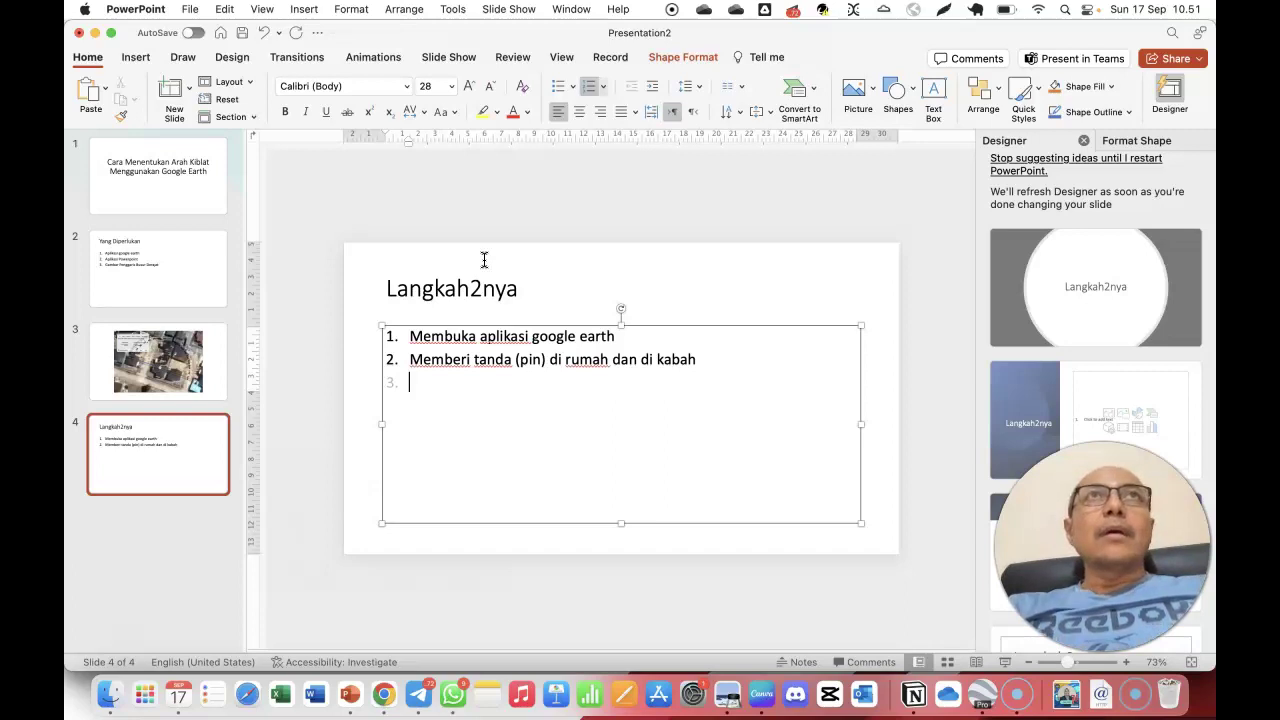
type("Membuat garis")
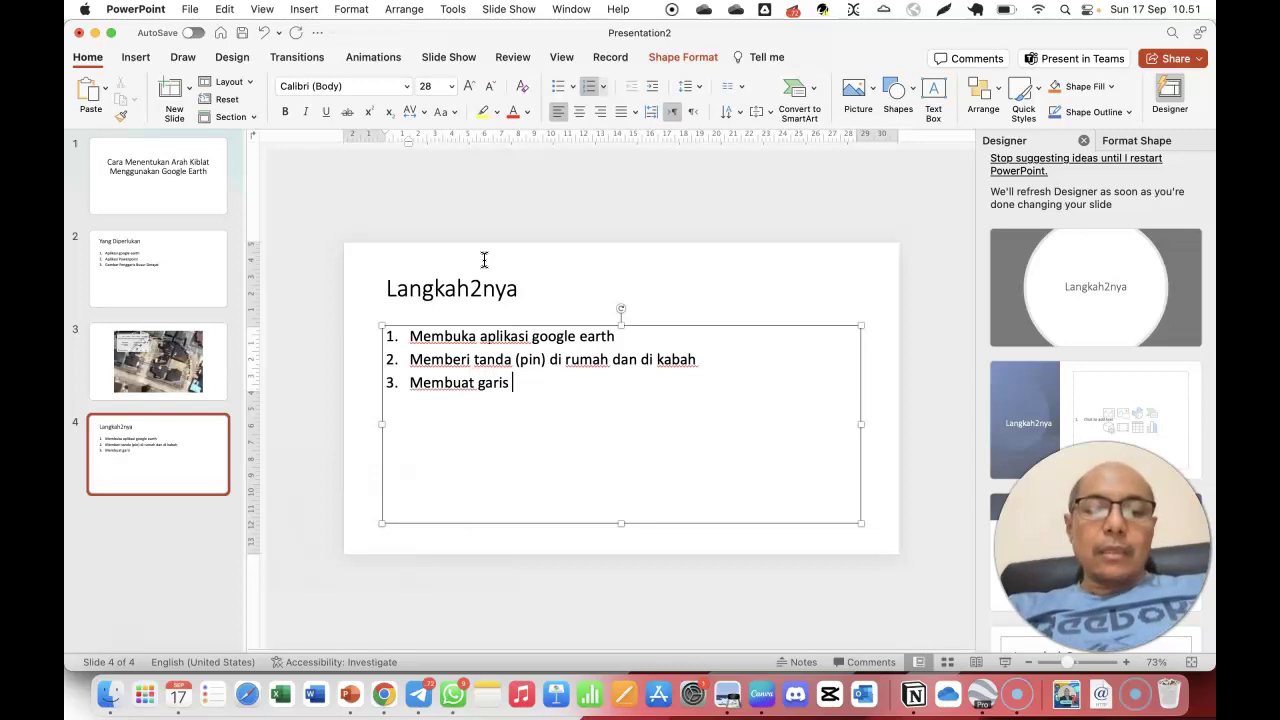
type(" dengan")
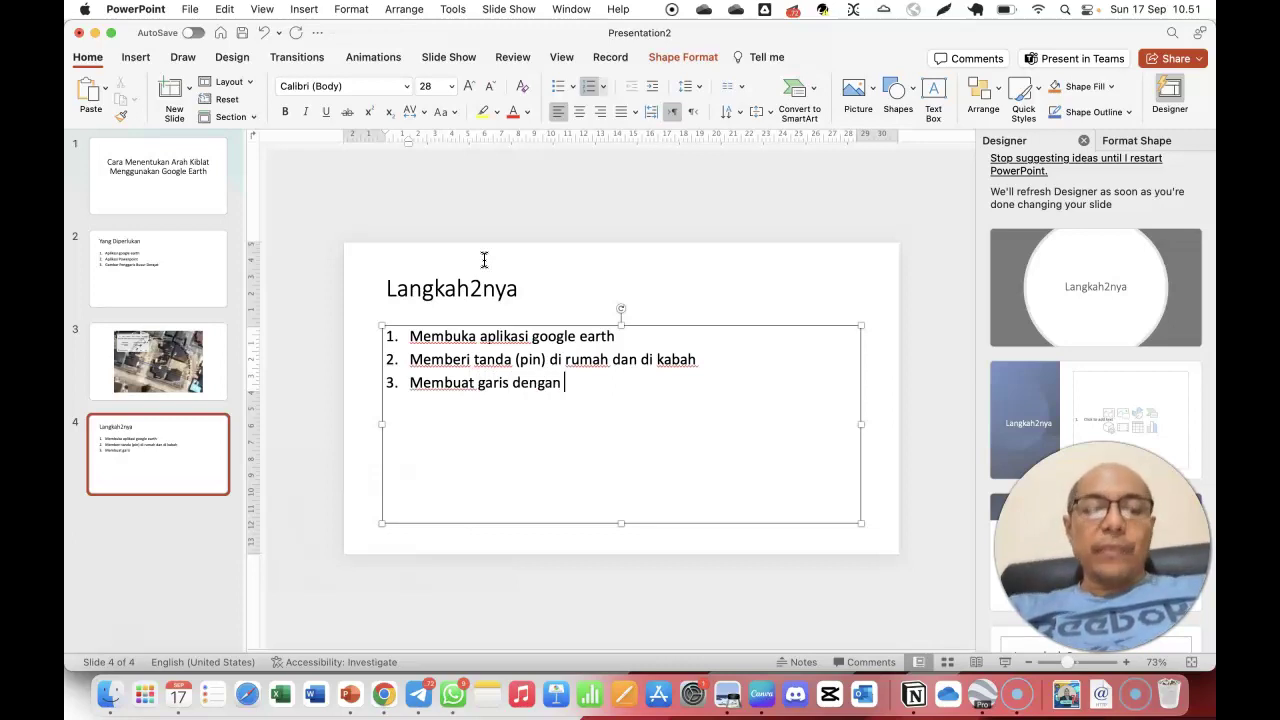
Switch to Google Earth, close the Ruler to remove its line near Rumah, and return to PowerPoint
key("super+Tab")
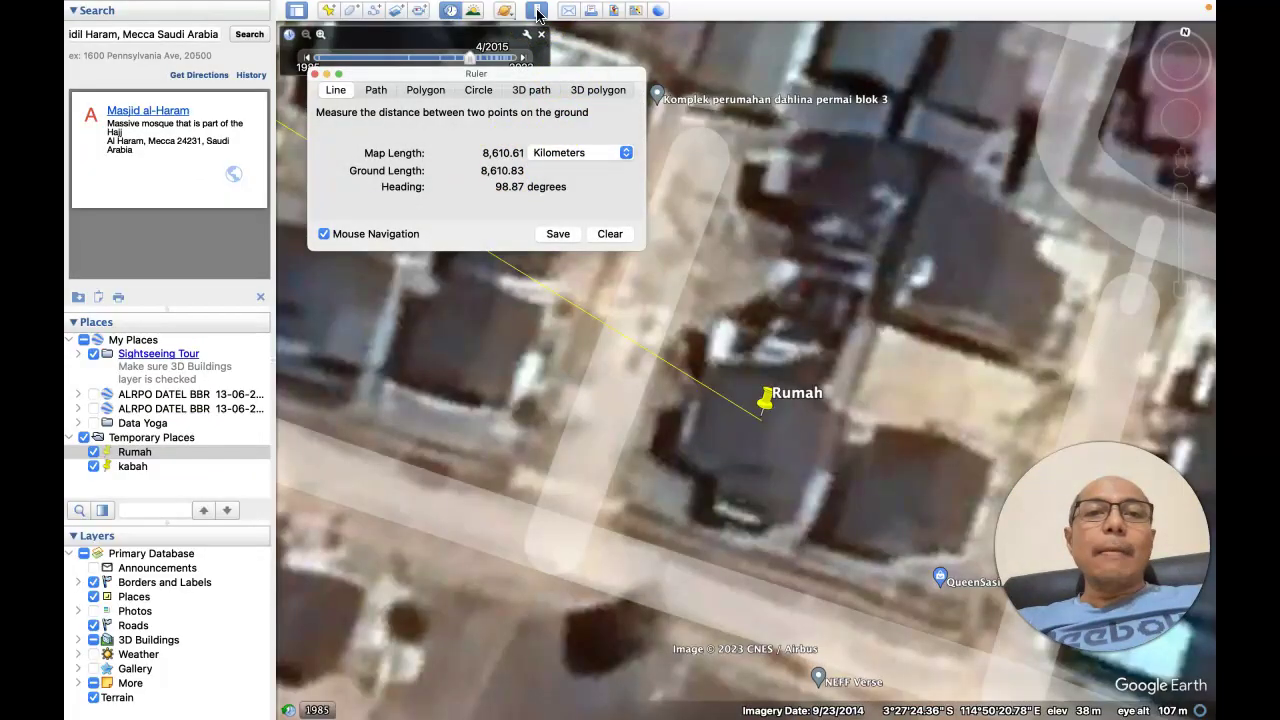
left_click(315, 74)
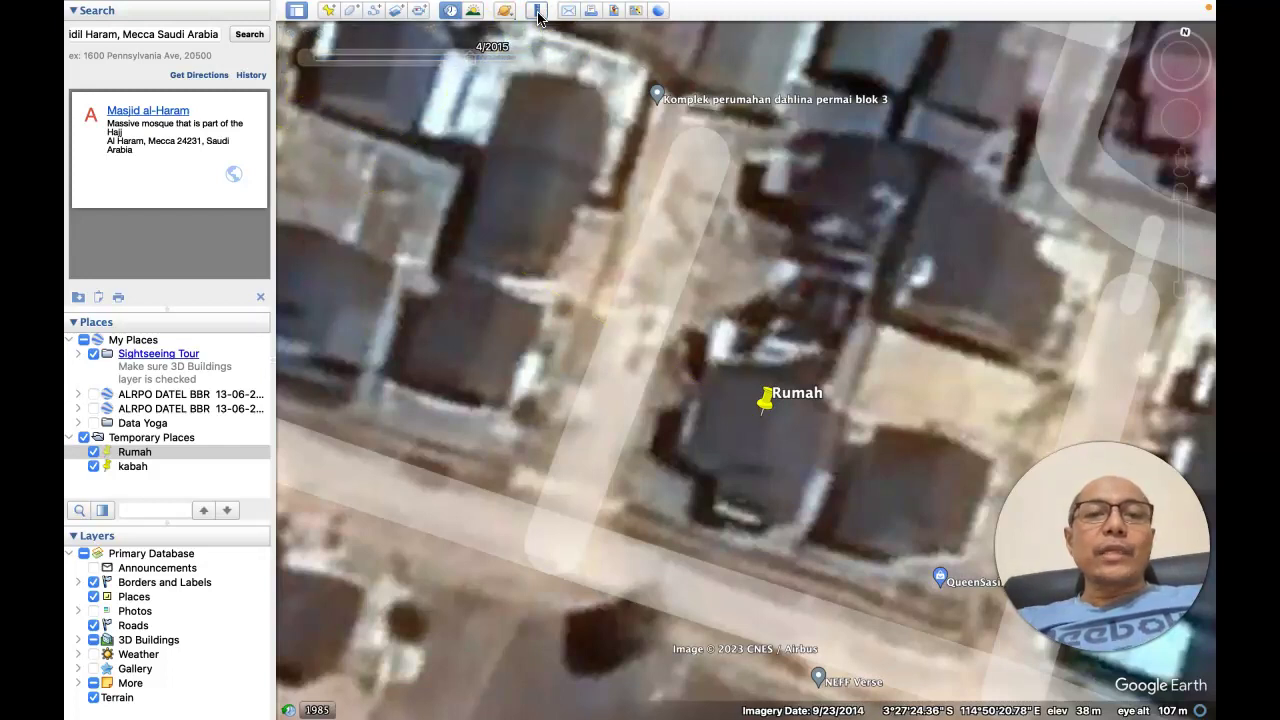
key("ctrl+Left")
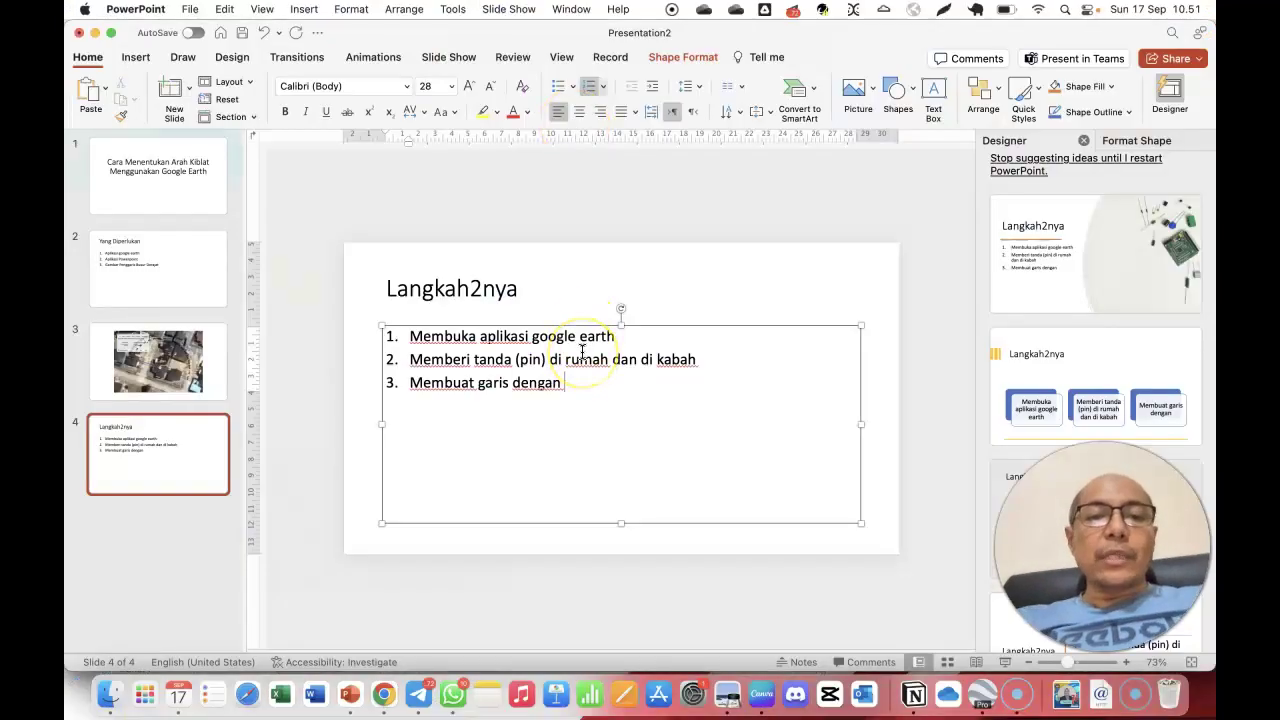
Complete the third list item with "show ruler, pilih yang line" and reopen the Ruler in Google Earth
type("show ruler")
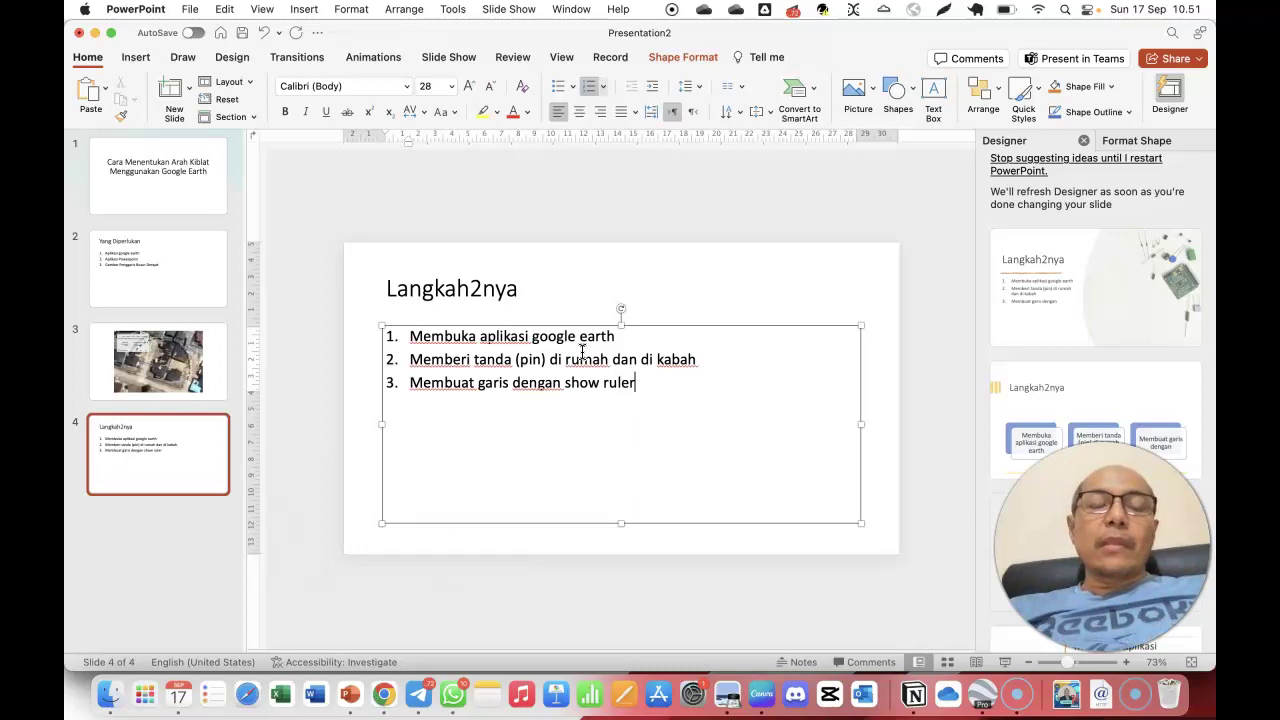
type(", pilih yang line")
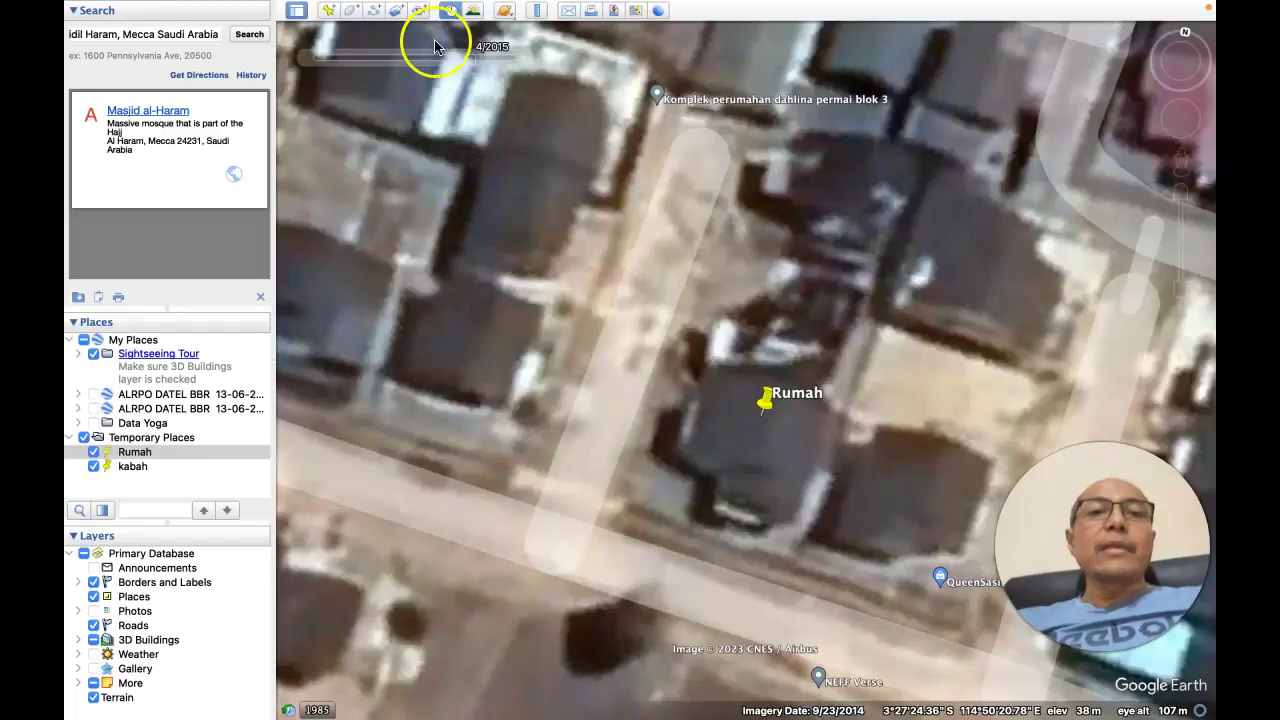
left_click(449, 10)
left_click(537, 12)
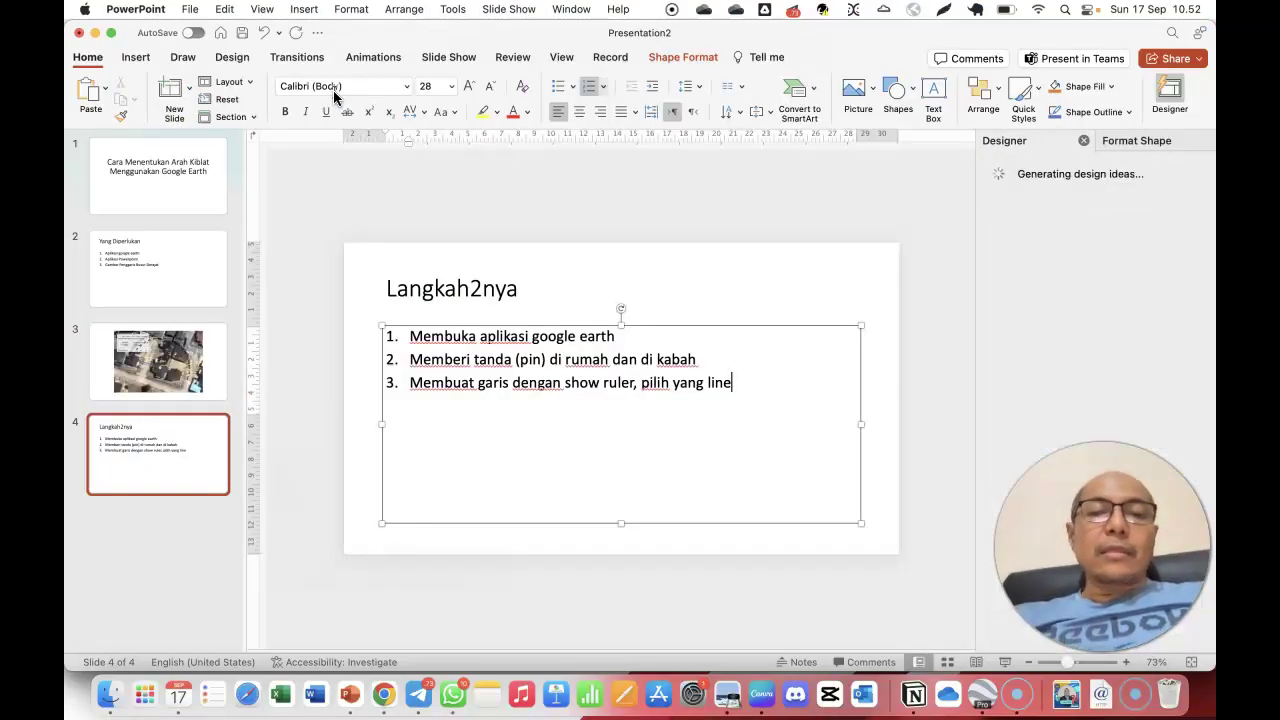
Add a fourth list item reading "Arahkan penanda ke kabah" to the PowerPoint slide
key("Return")
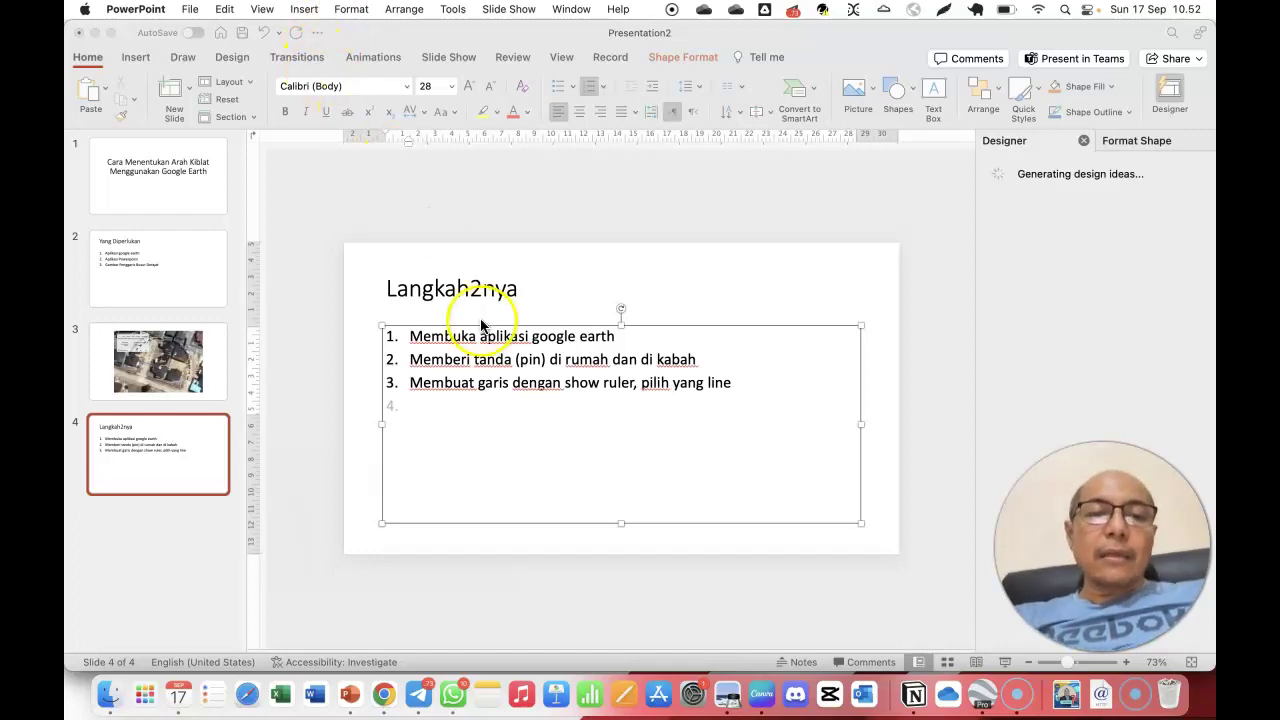
left_click(474, 408)
type("a")
key("BackSpace")
type("Arahkan penanda ke")
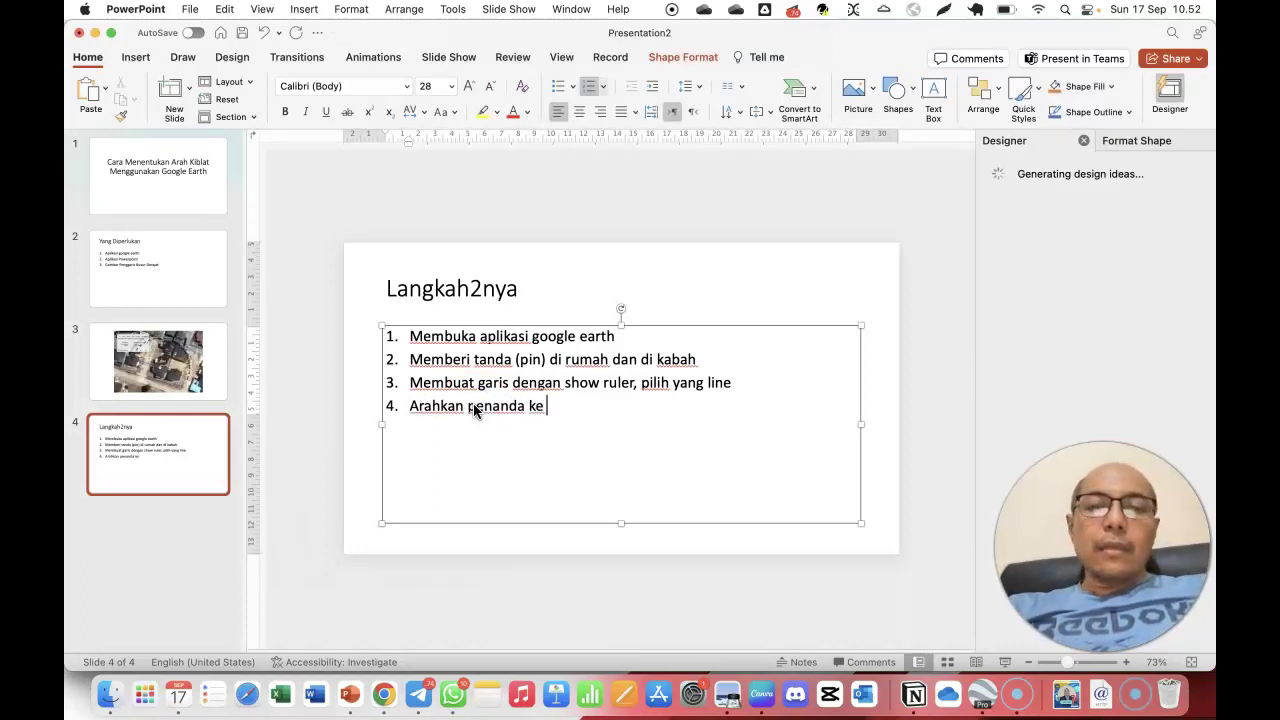
type(" kabah")
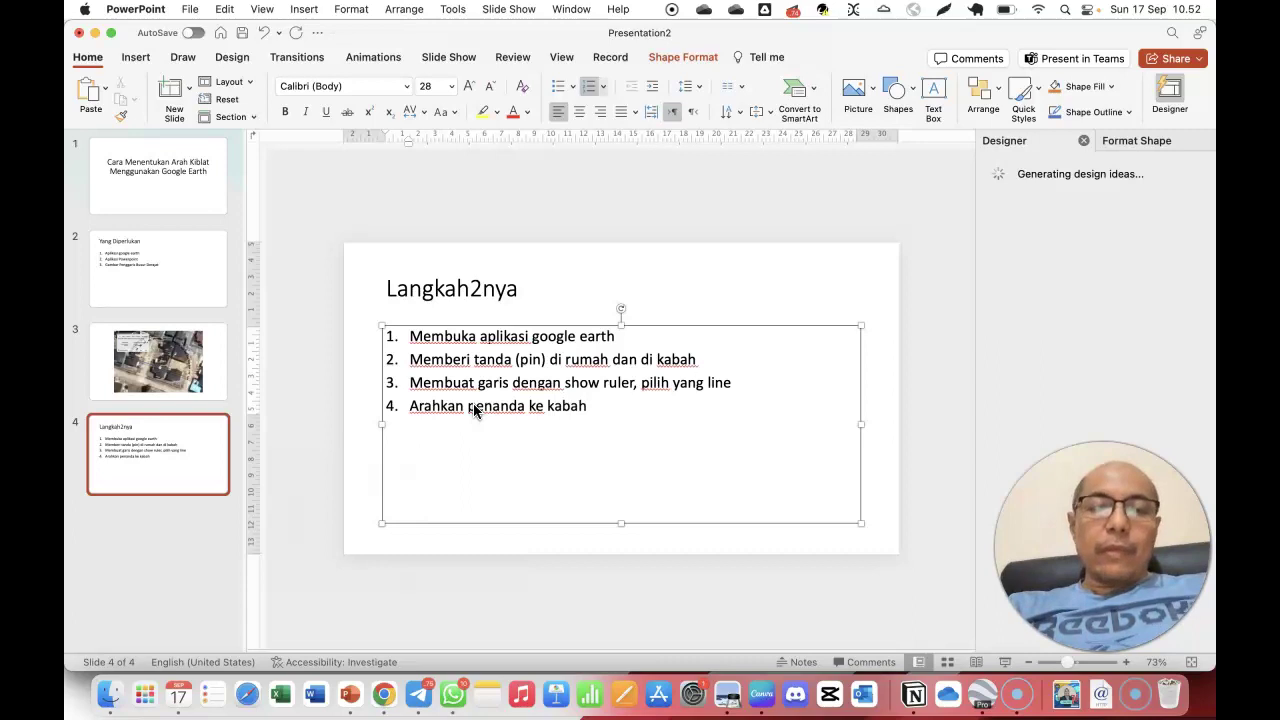
Switch to Google Earth, fly to the kabah placemark and start the ruler line at the Kaaba
key("super+Tab")
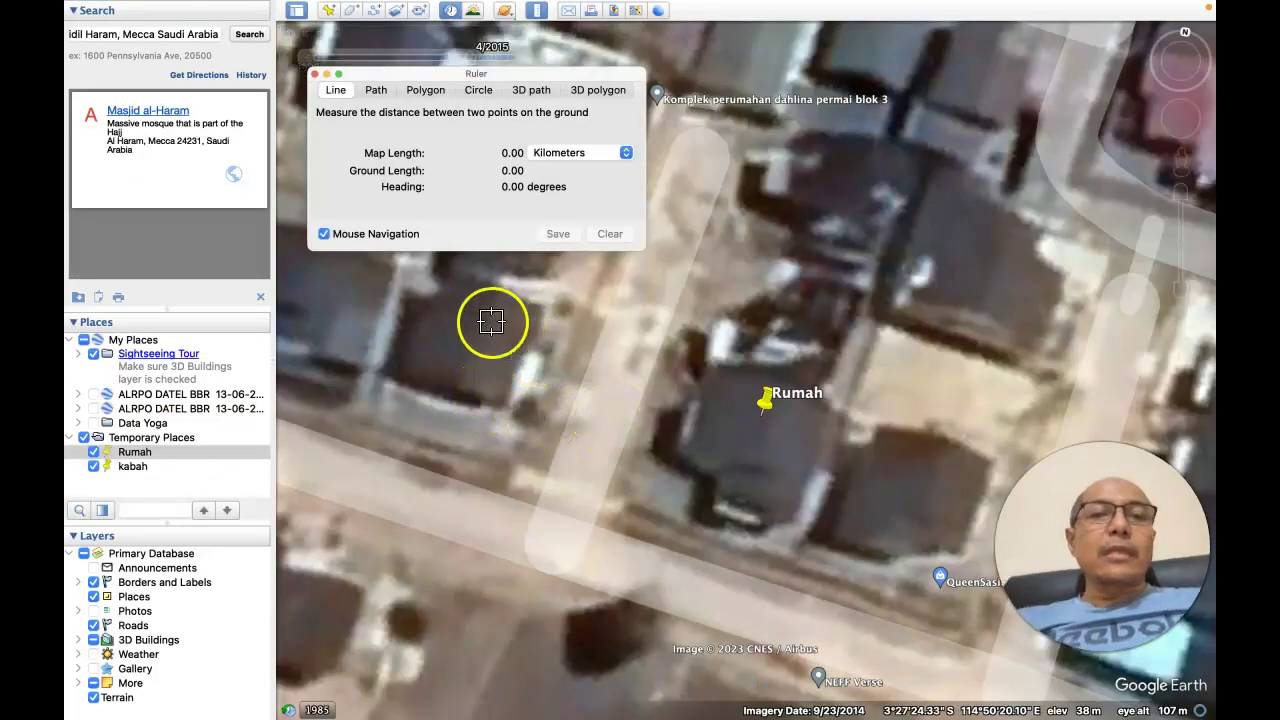
double_click(130, 467)
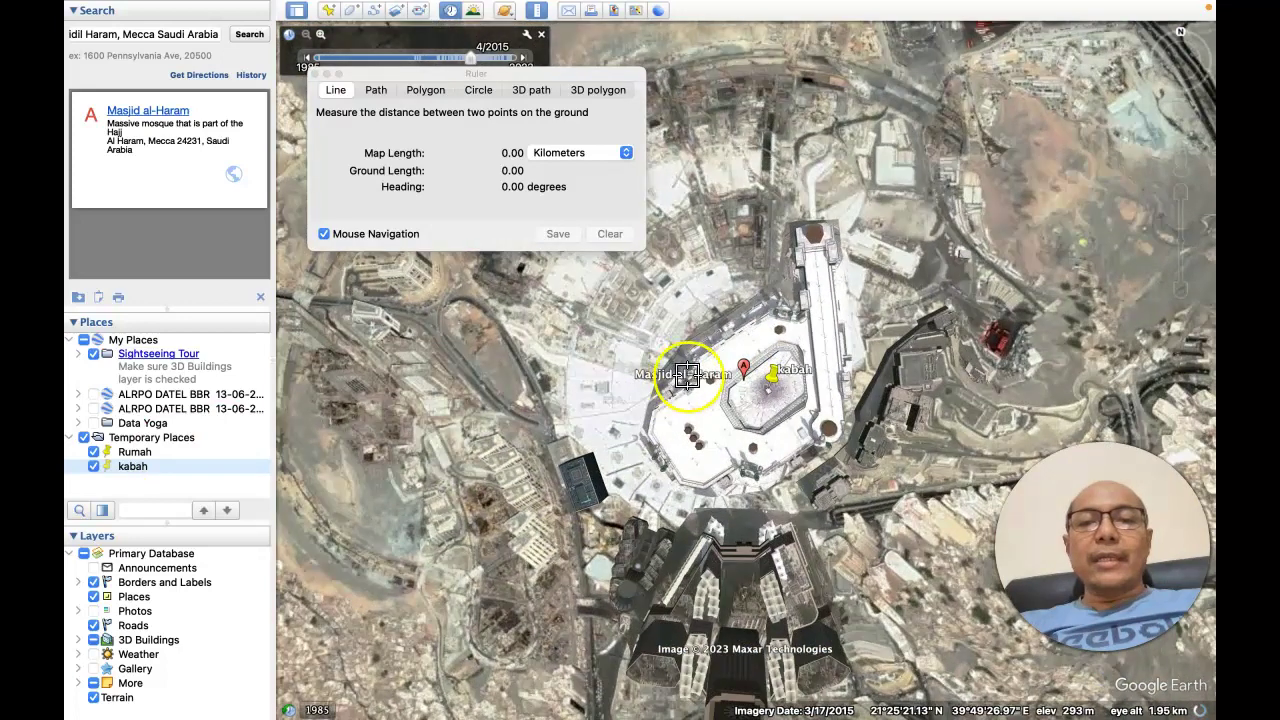
double_click(795, 432)
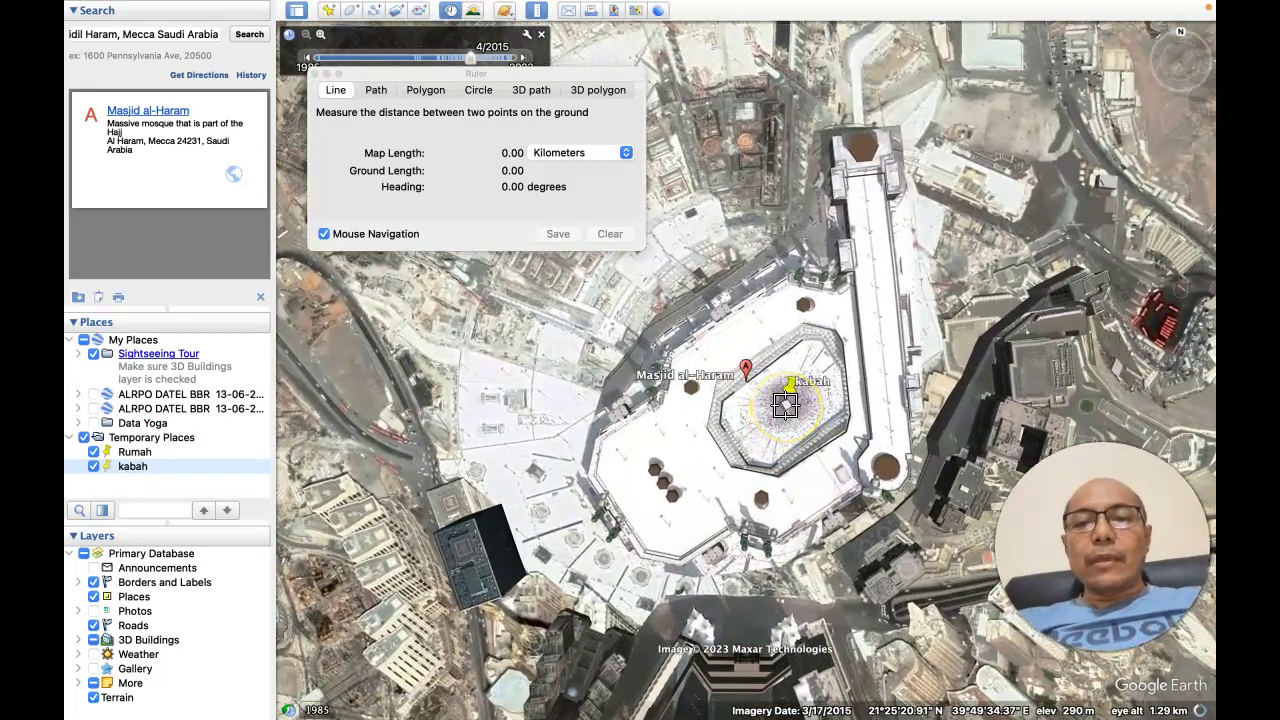
left_click(785, 405)
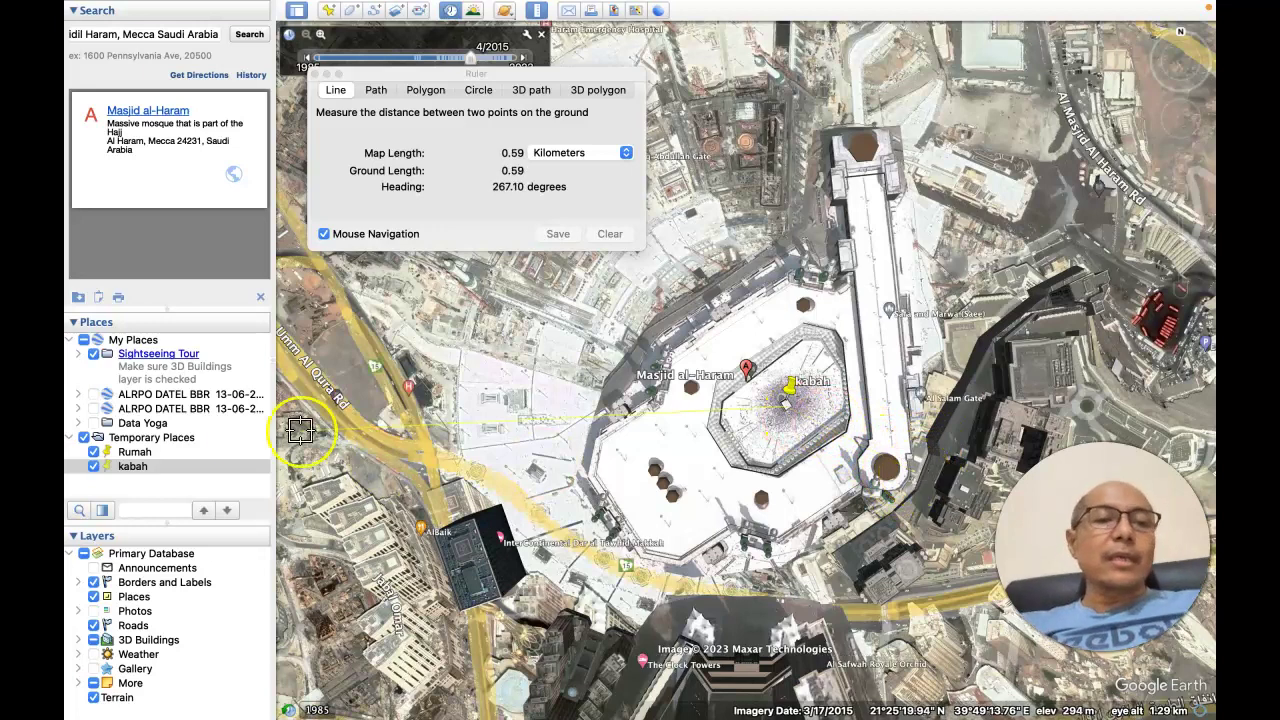
Fly to the Rumah placemark and end the ruler line at its pin
double_click(135, 456)
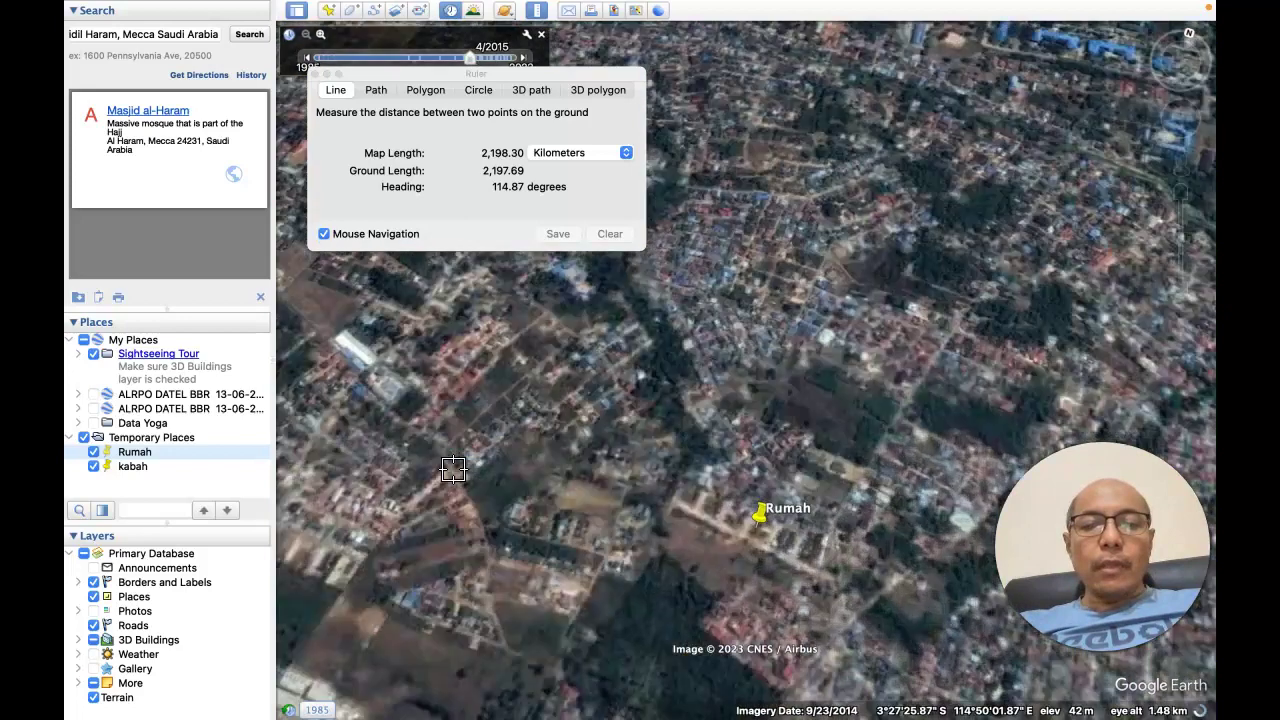
left_click_drag(557, 437, 697, 422)
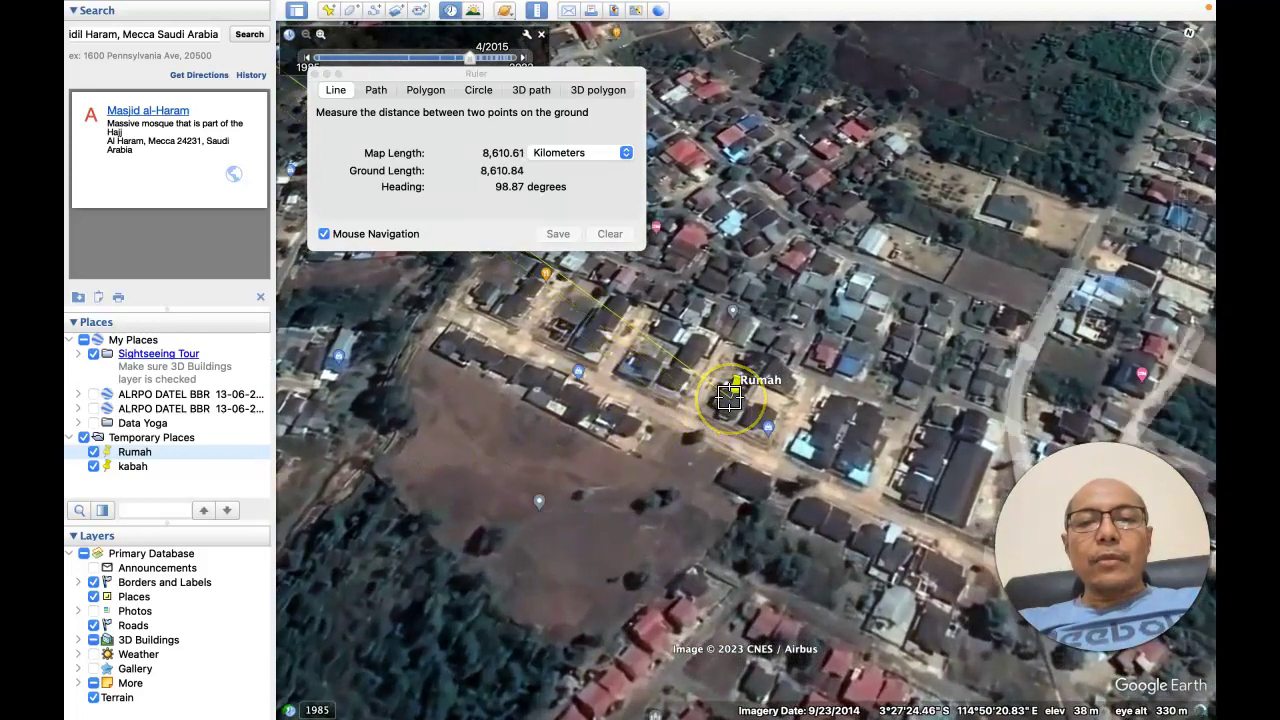
left_click(728, 398)
left_click(730, 398)
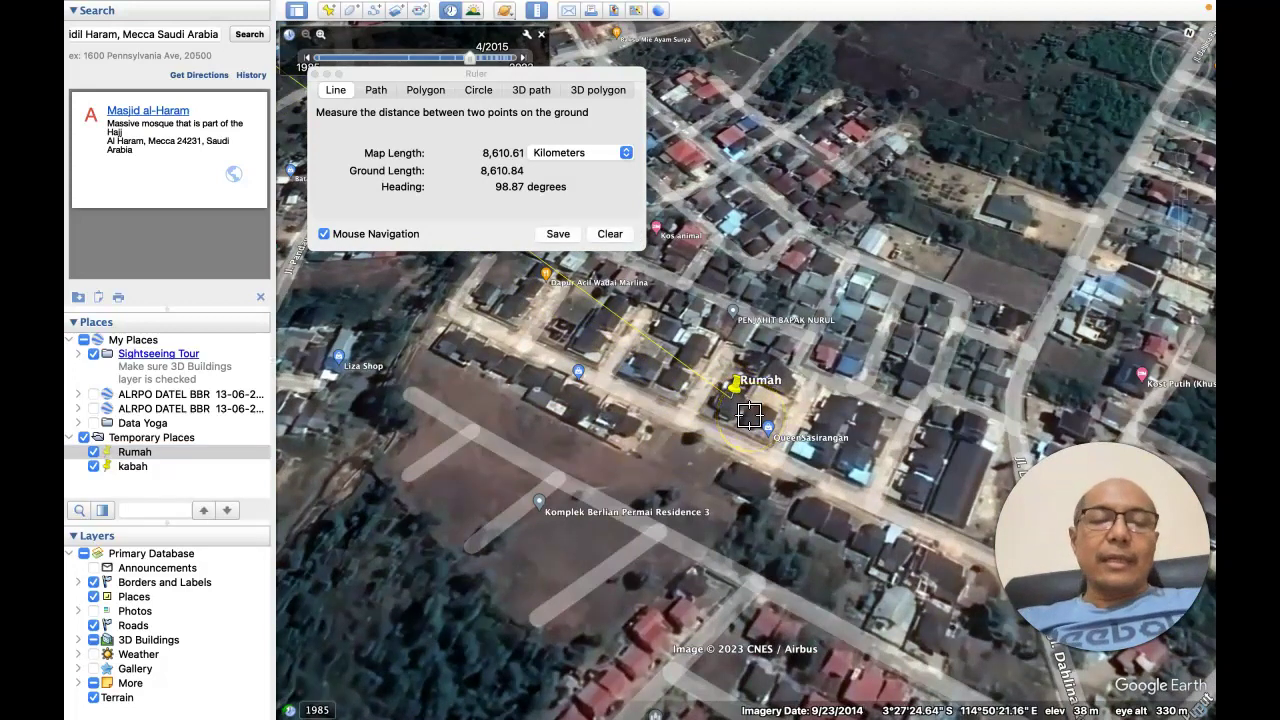
Switch back to PowerPoint and extend the fourth list item with ", dan klik penanda"
key("super+Tab")
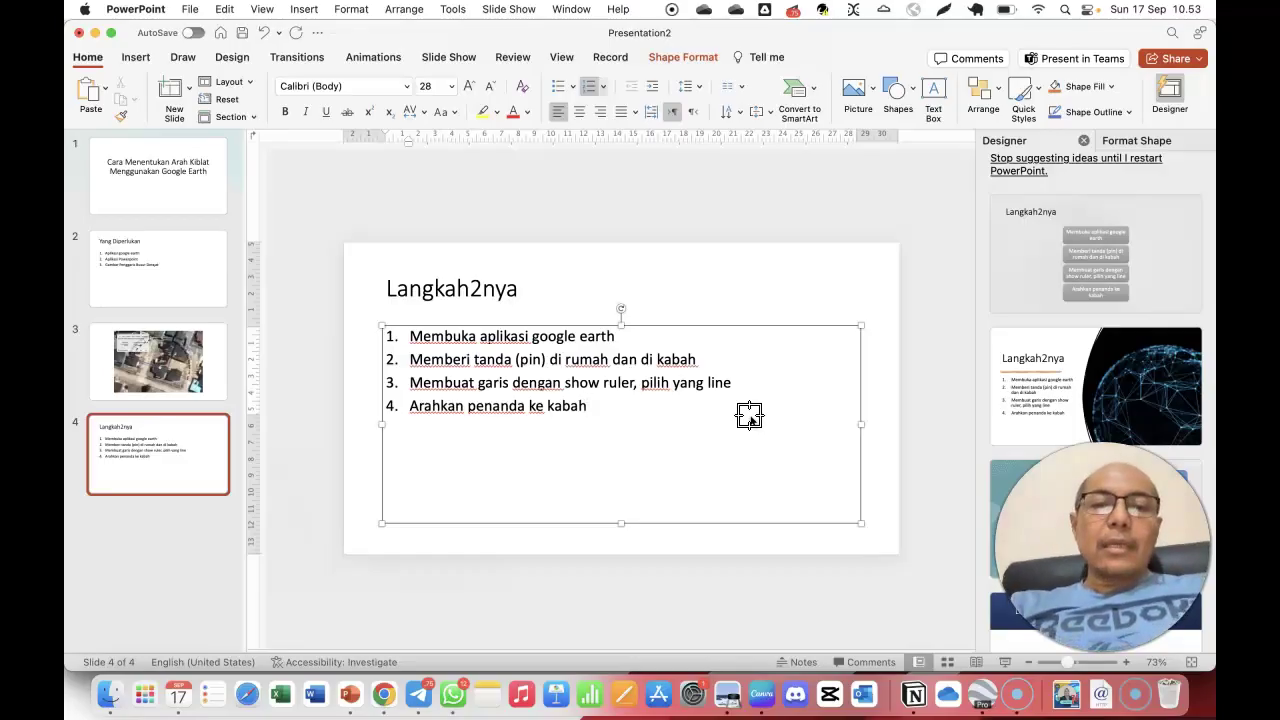
type(",")
left_click(731, 420)
type("dan")
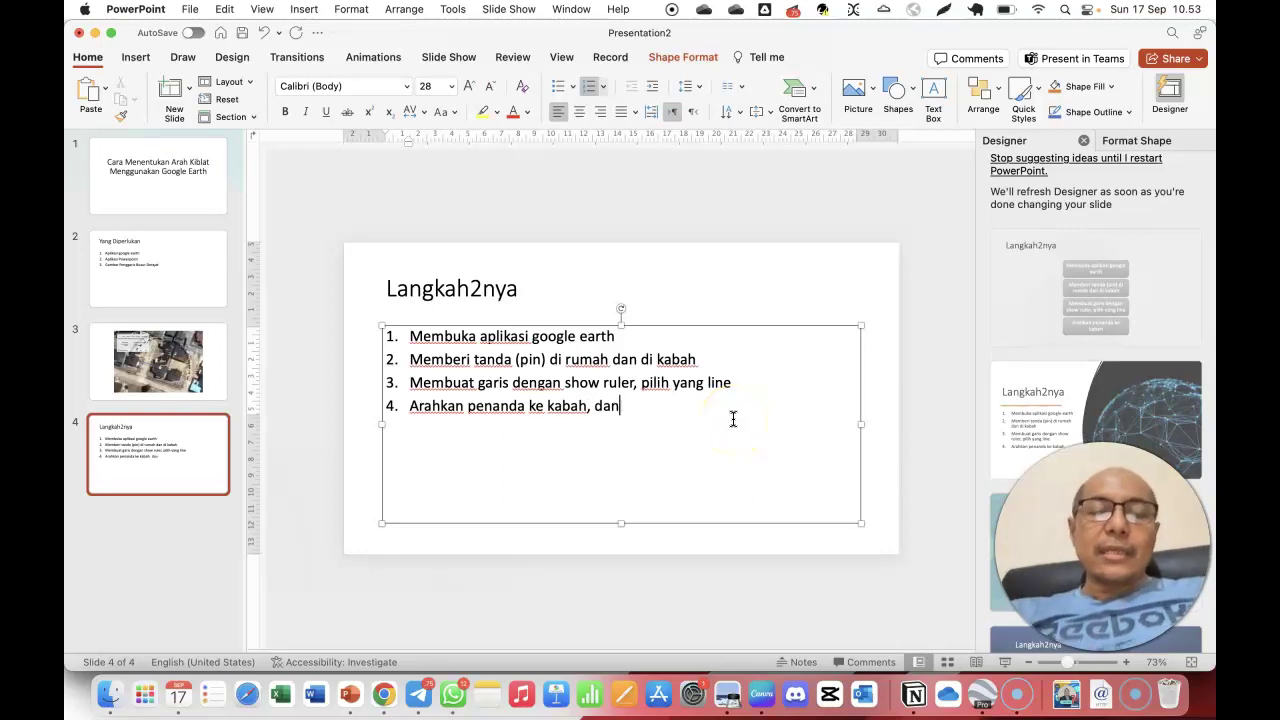
type(" klik pe")
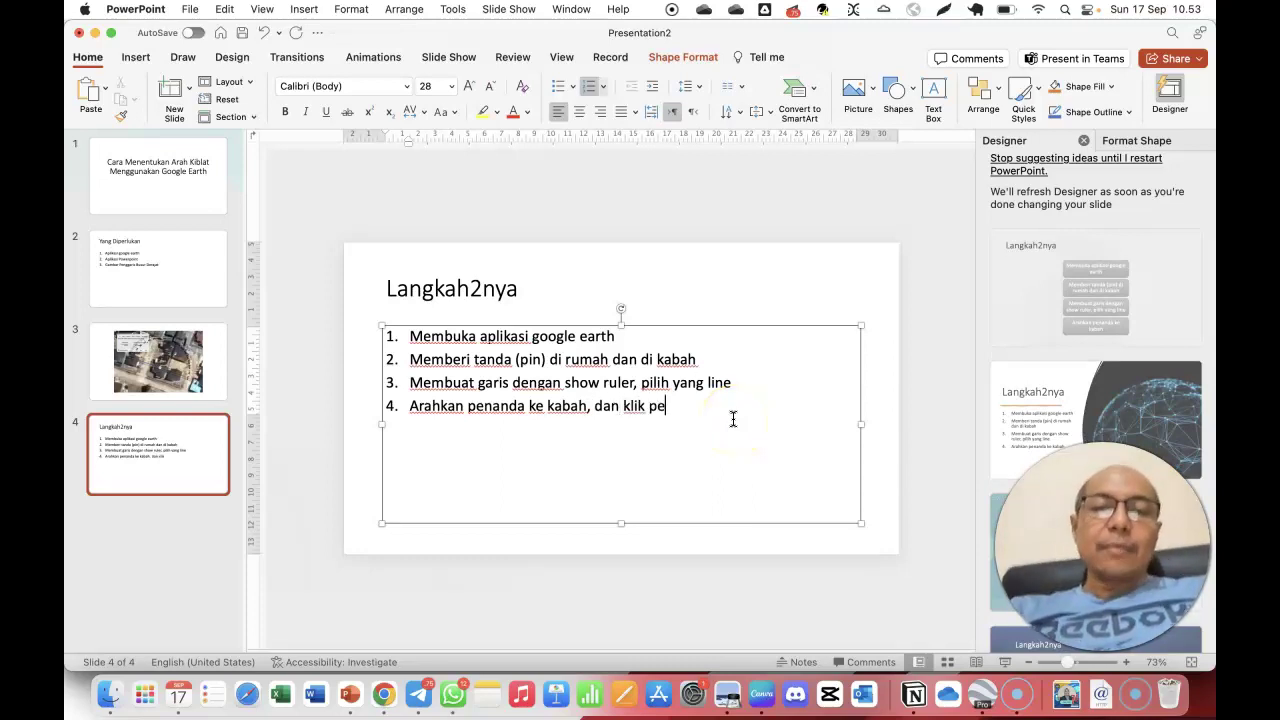
type("nanda")
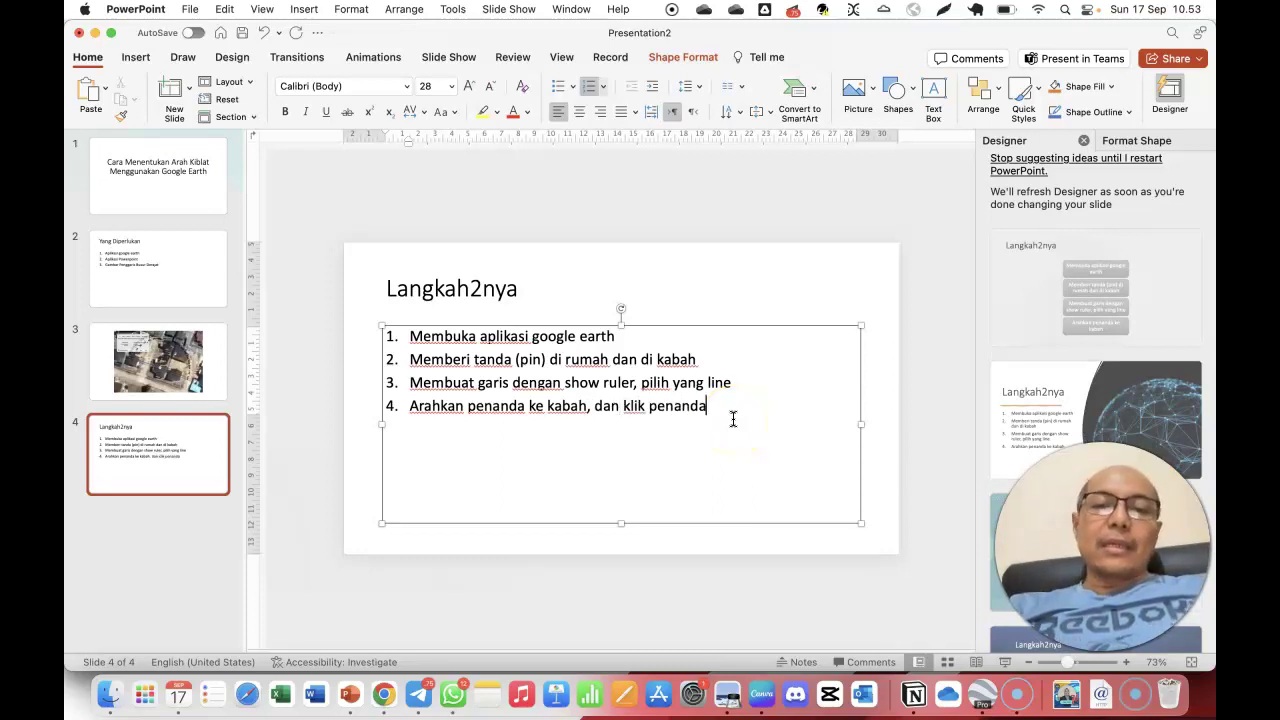
Add a fifth list item reading "Arahkan penanda ke rumah, dan klik penanda, sehingga terlihat garis lurus"
key("Return")
type("A")
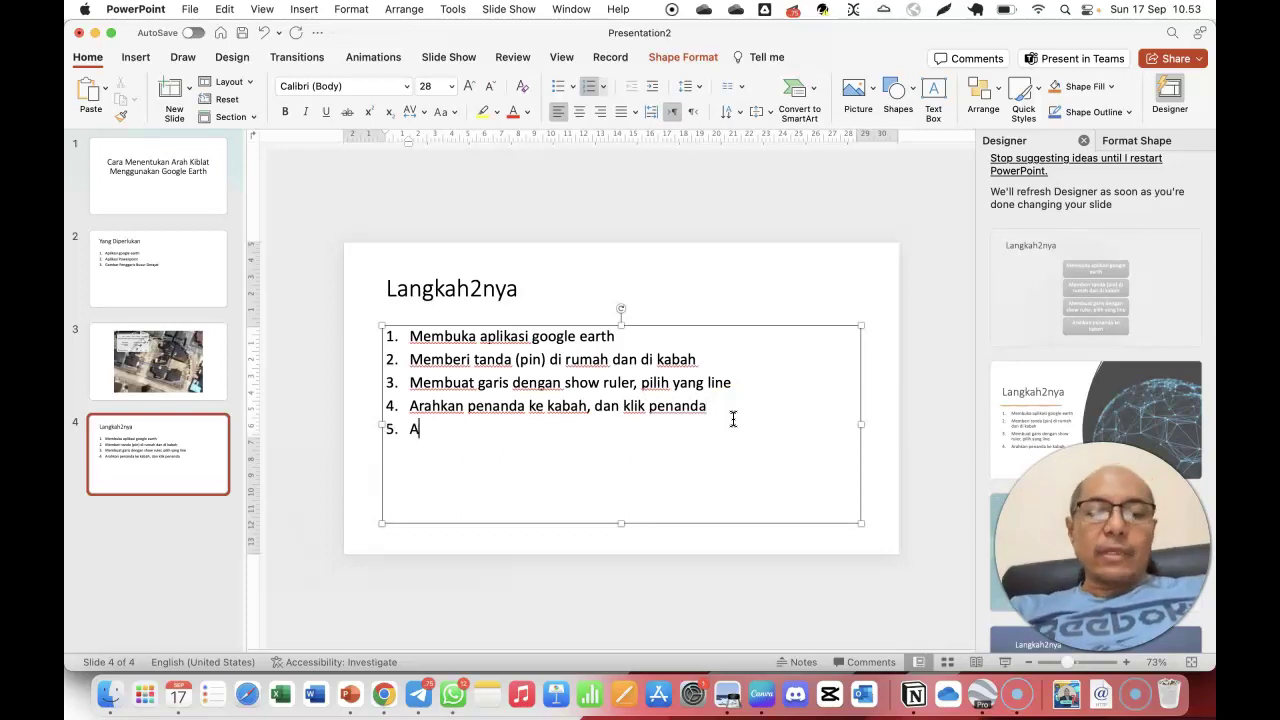
type("rahkan penanda")
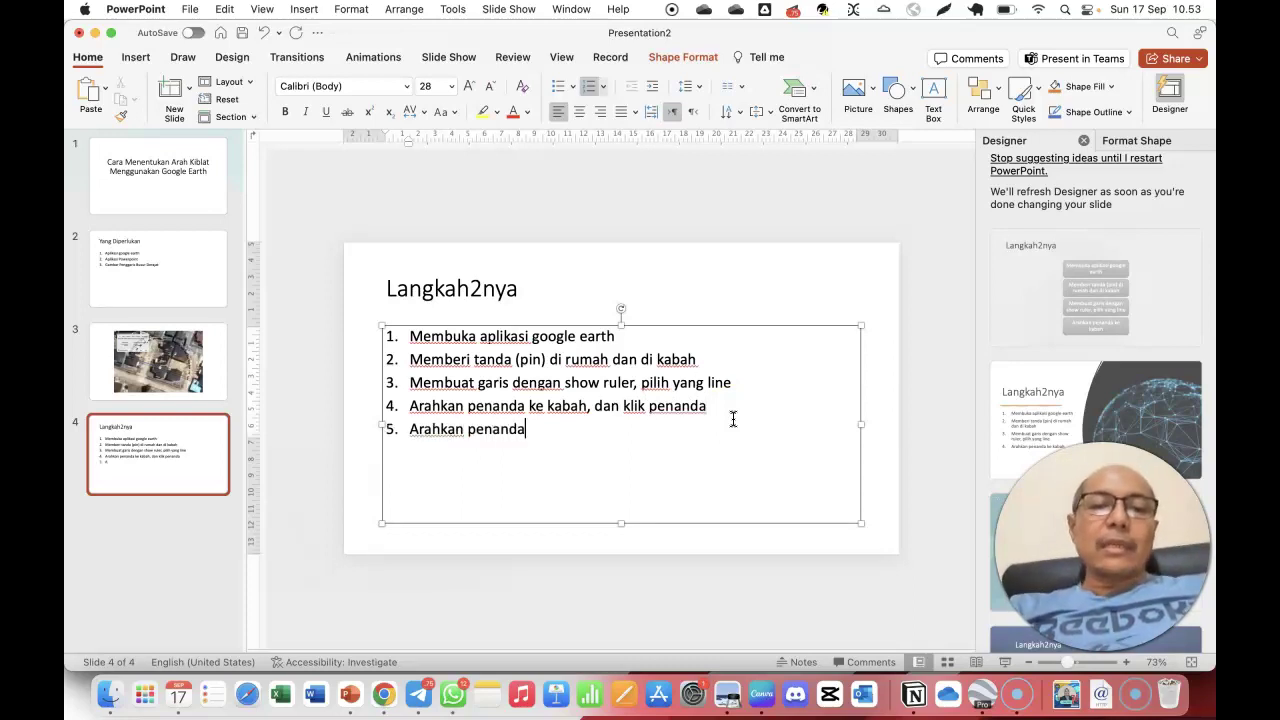
type(" ke rumah")
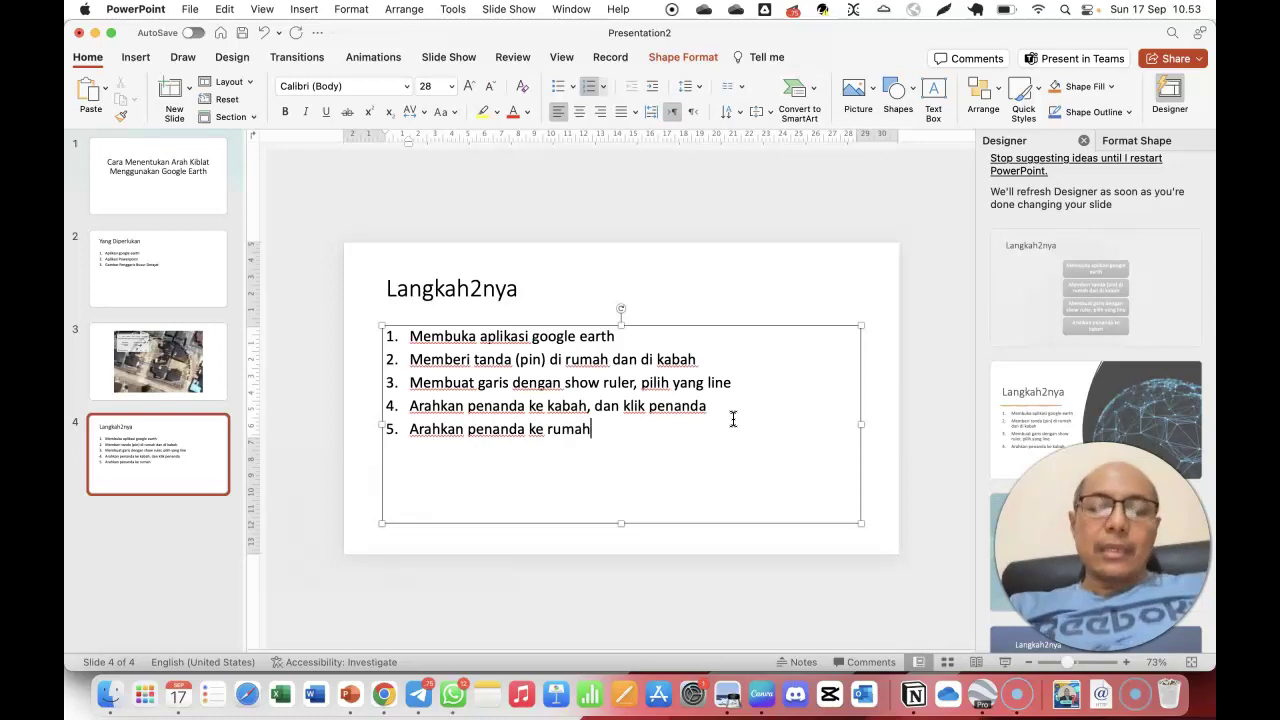
type(", dan klik penand")
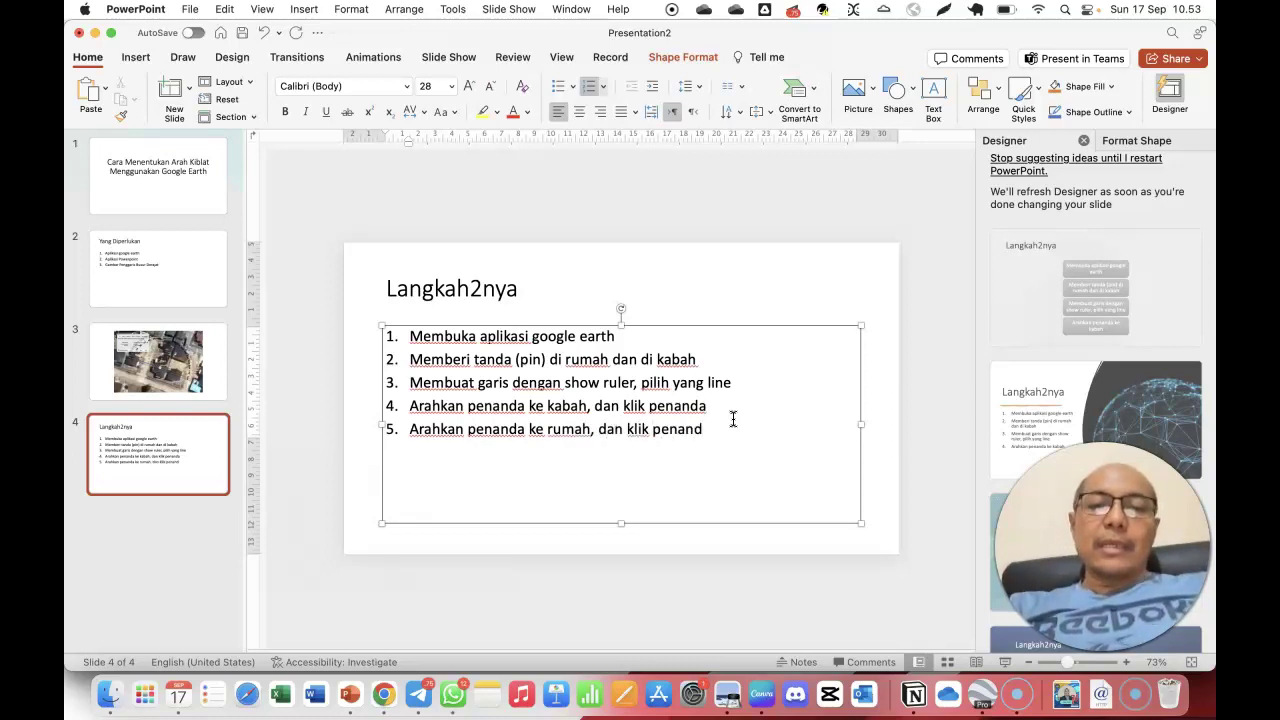
type("a, sehingga mu")
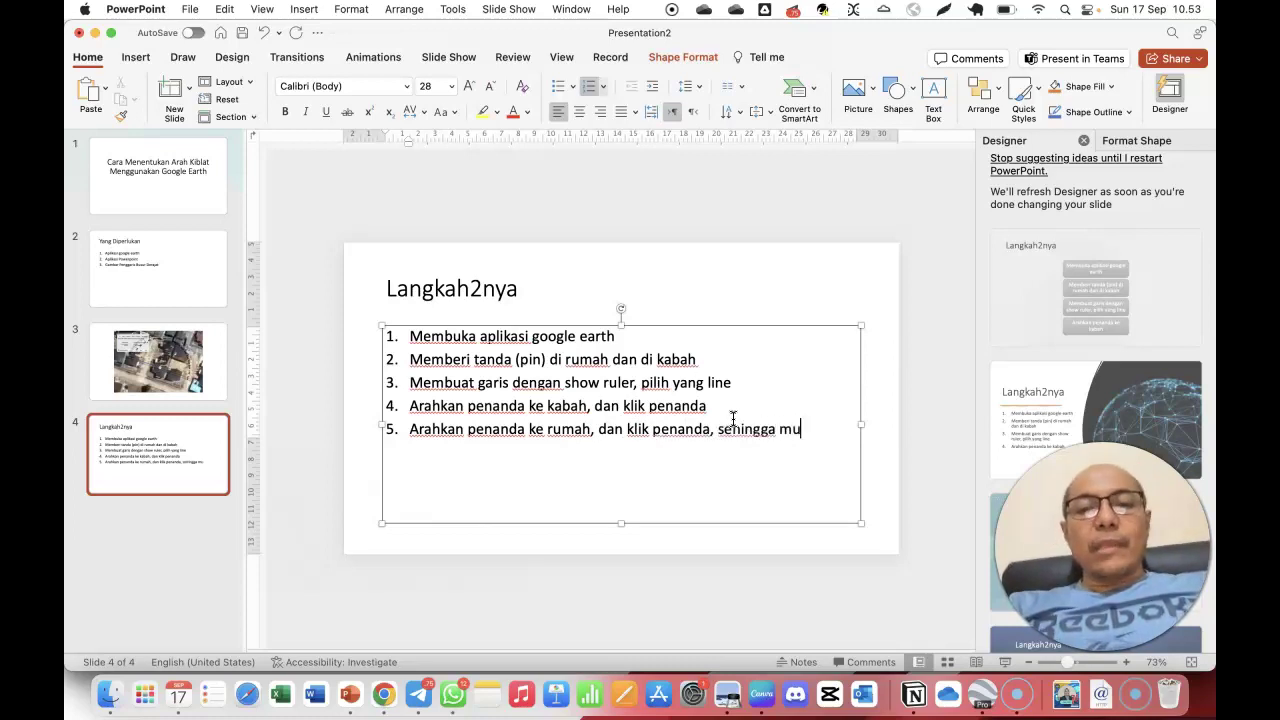
key("BackSpace")
type("terlihat")
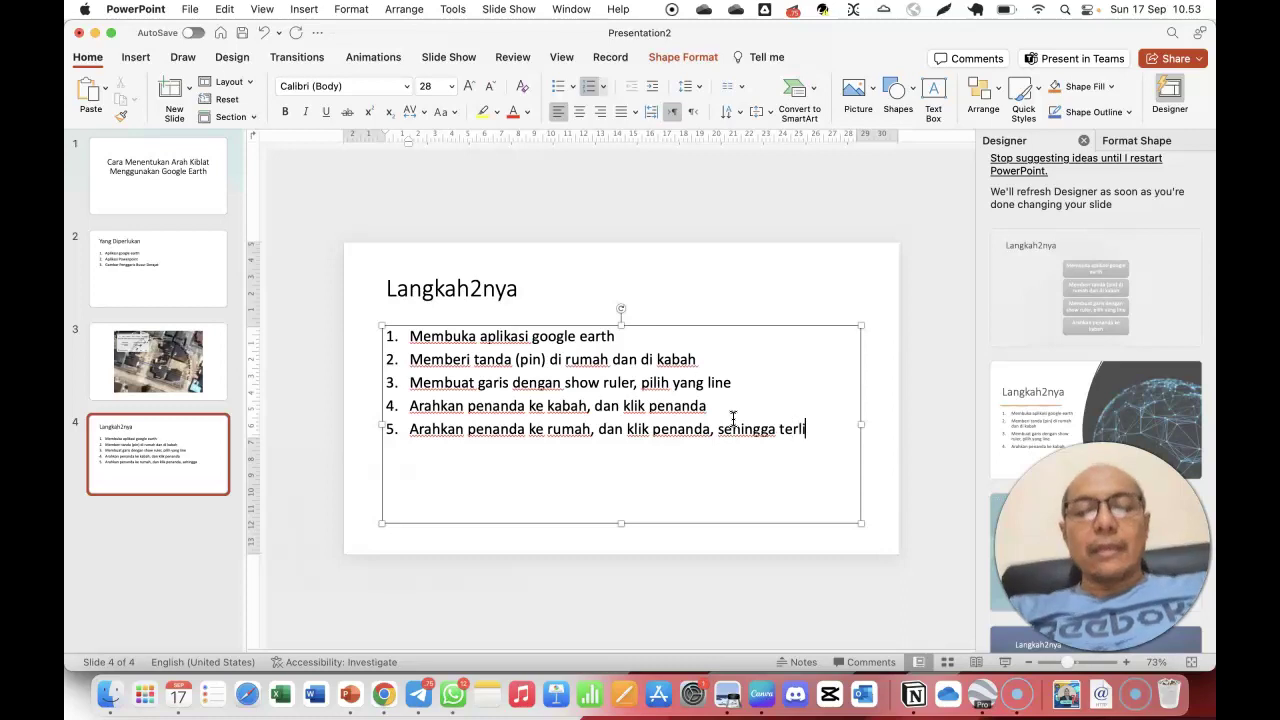
type(" garis lurus")
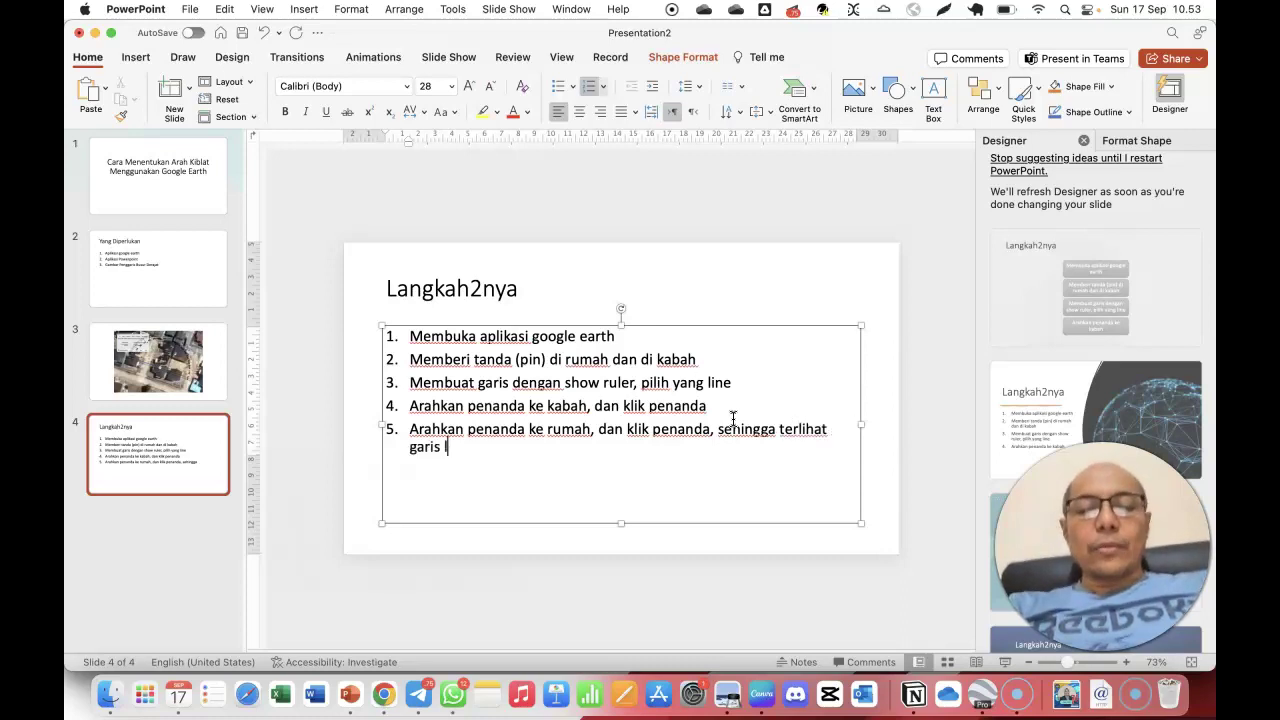